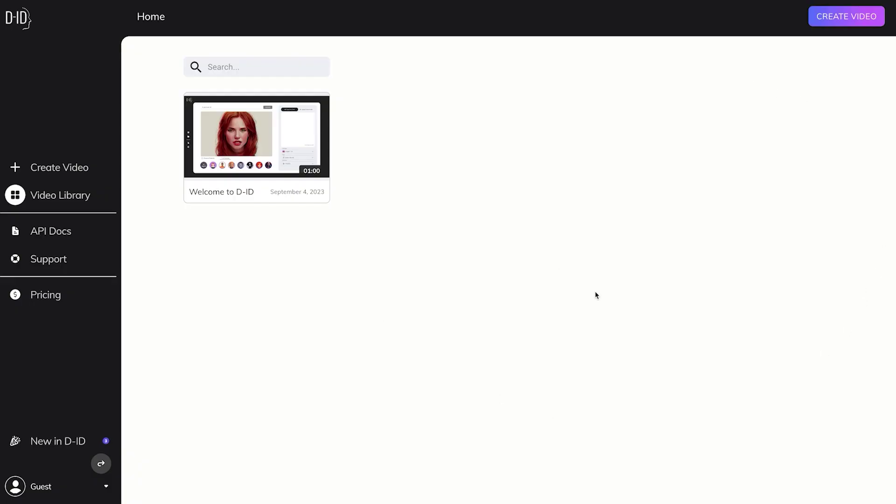
# Step: Start a new untitled video with the smiling short-haired brunette woman as presenter
pyautogui.click(848, 22)
pyautogui.scroll(-6, 423, 436)
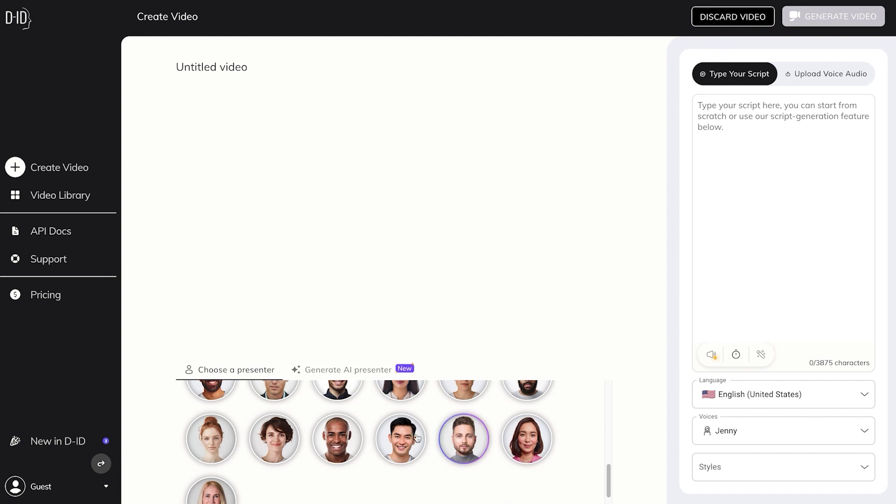
pyautogui.click(414, 441)
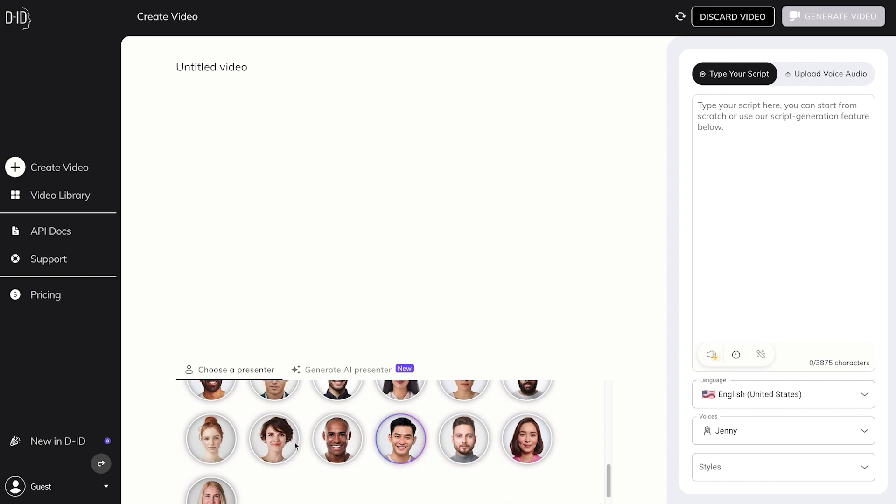
pyautogui.click(275, 444)
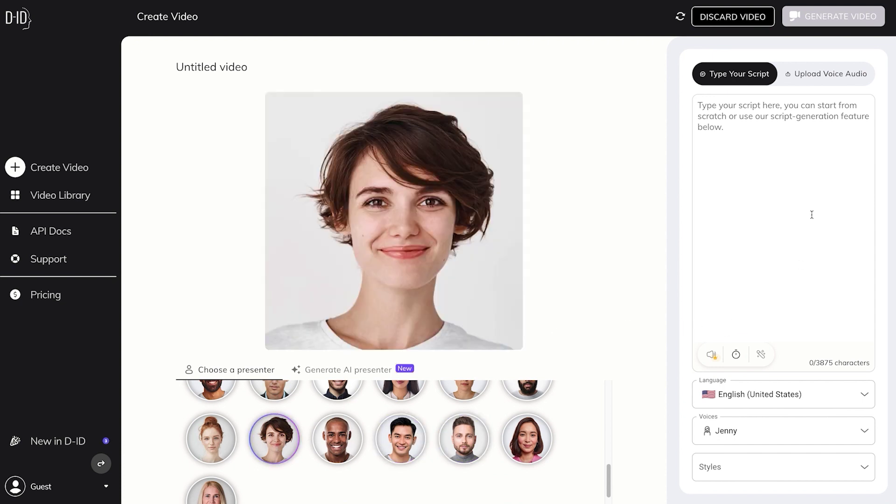
pyautogui.click(858, 117)
# Step: Paste the script 'Hello this is my Youtube channel, do you like it?' and preview its audio
pyautogui.write('Hello this is my Youtube channel, do you like it?')
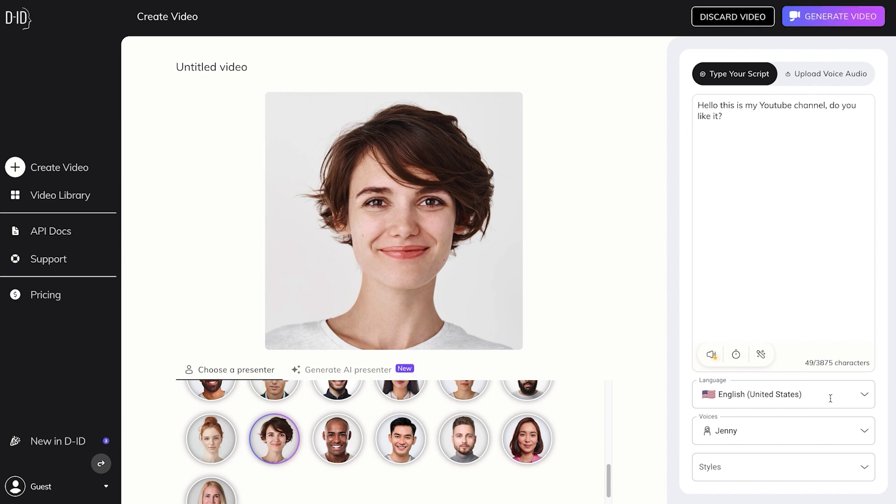
pyautogui.click(712, 355)
pyautogui.click(746, 431)
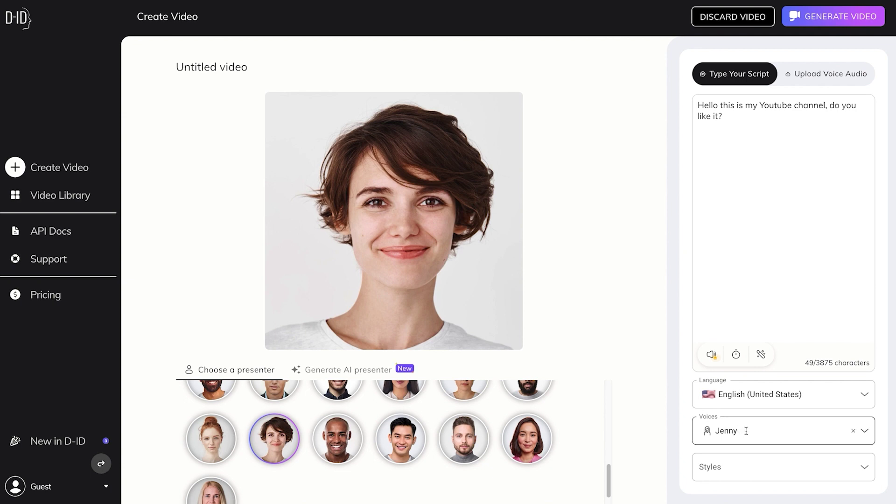
# Step: Set the presenter's voice to Nancy with a friendly speaking style
pyautogui.click(864, 430)
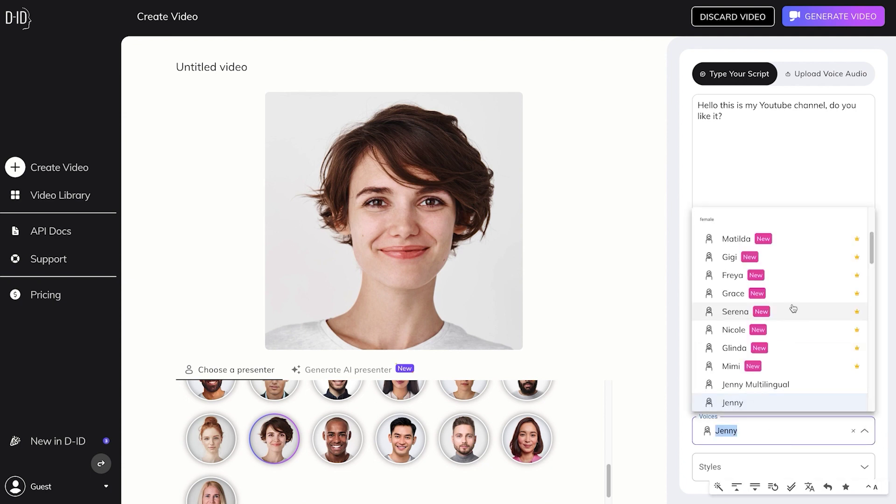
pyautogui.scroll(-2, 777, 334)
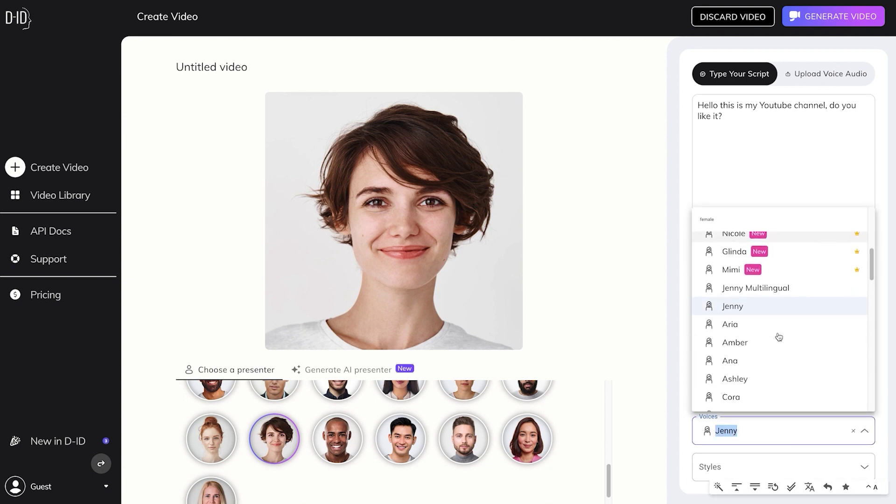
pyautogui.click(741, 360)
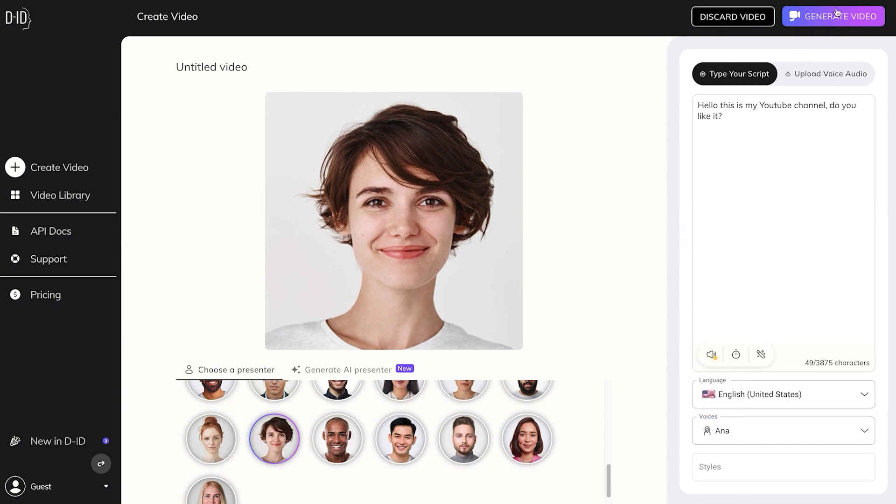
pyautogui.click(754, 475)
pyautogui.click(764, 431)
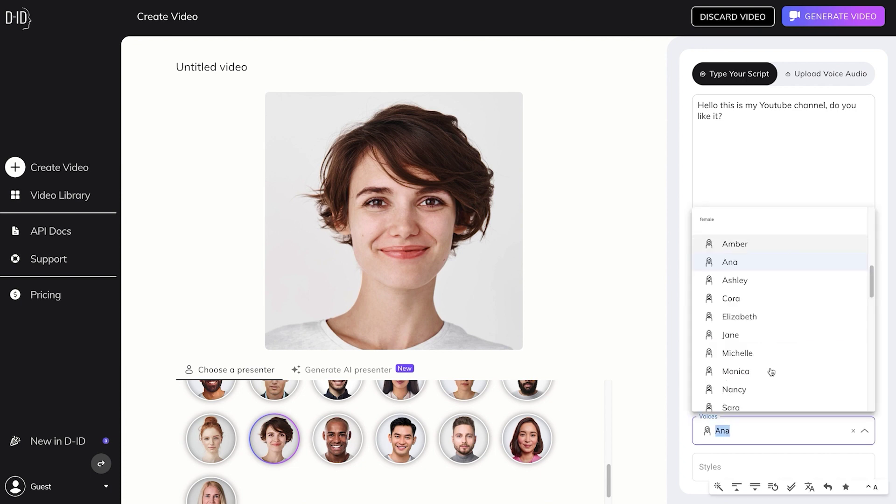
pyautogui.scroll(-3, 767, 370)
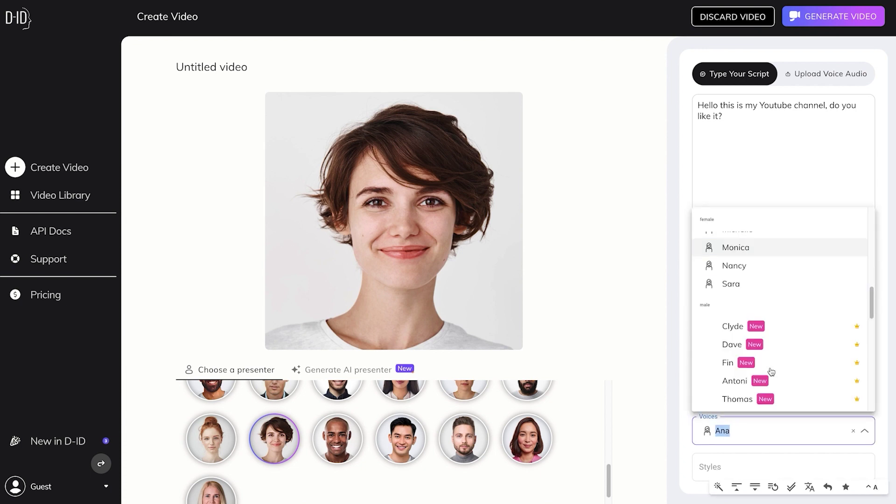
pyautogui.click(743, 262)
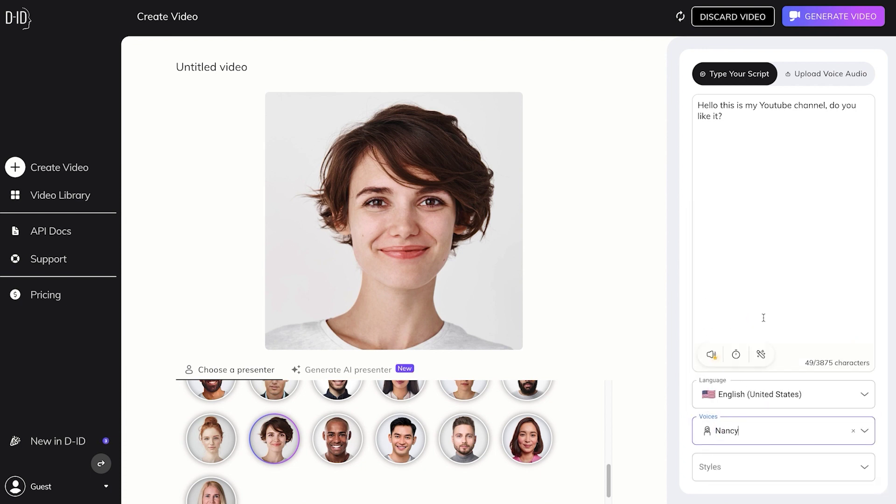
pyautogui.click(864, 467)
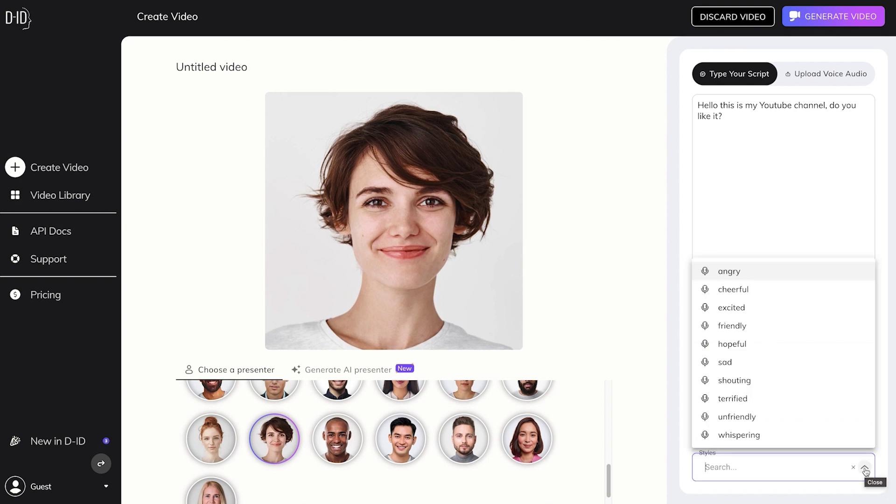
pyautogui.click(786, 325)
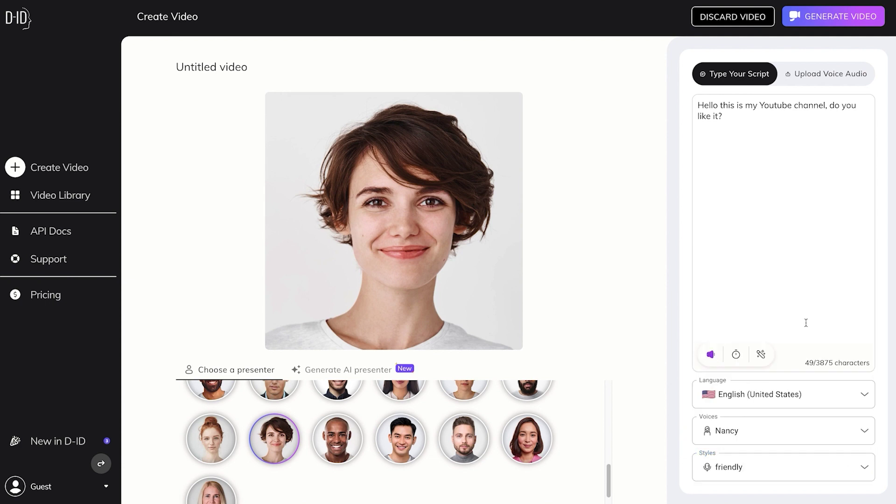
pyautogui.click(826, 25)
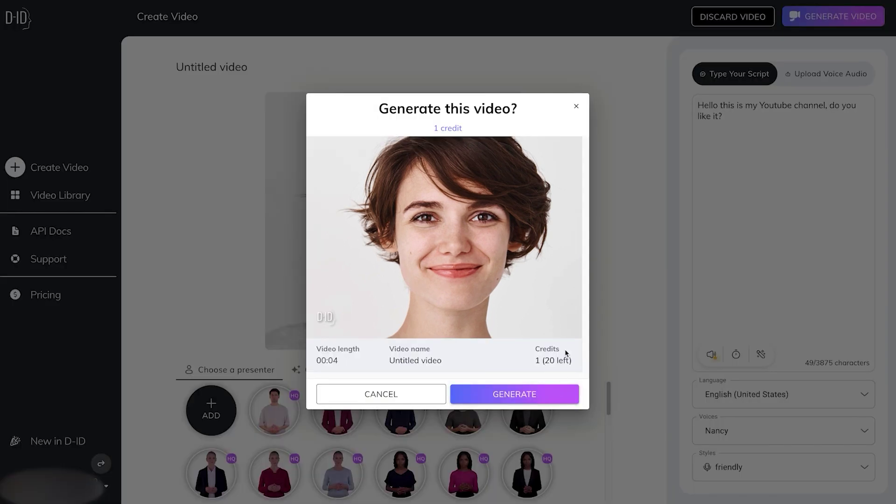
# Step: Confirm generation for 1 credit and play the resulting 3-second video from the library
pyautogui.click(496, 397)
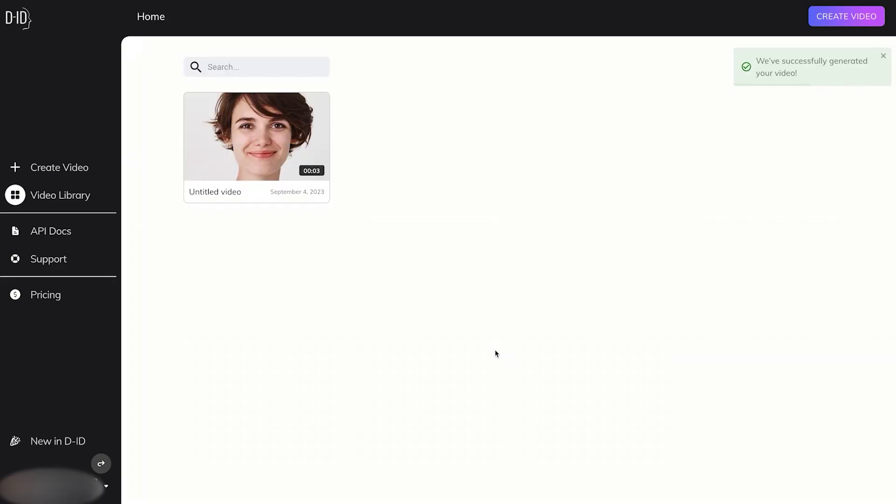
pyautogui.moveTo(282, 142)
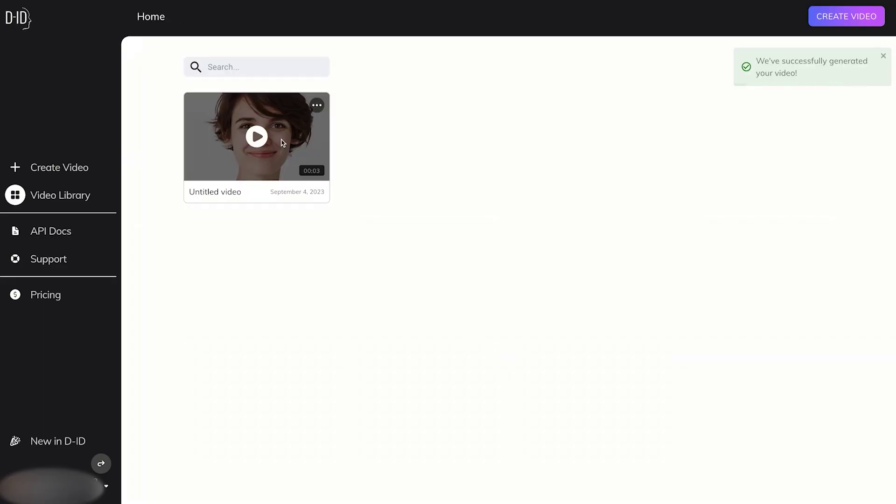
pyautogui.click(256, 138)
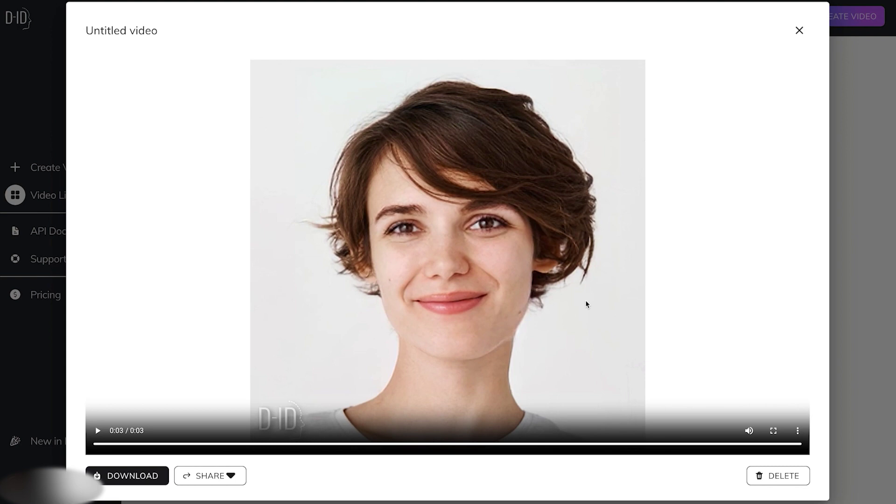
pyautogui.click(800, 31)
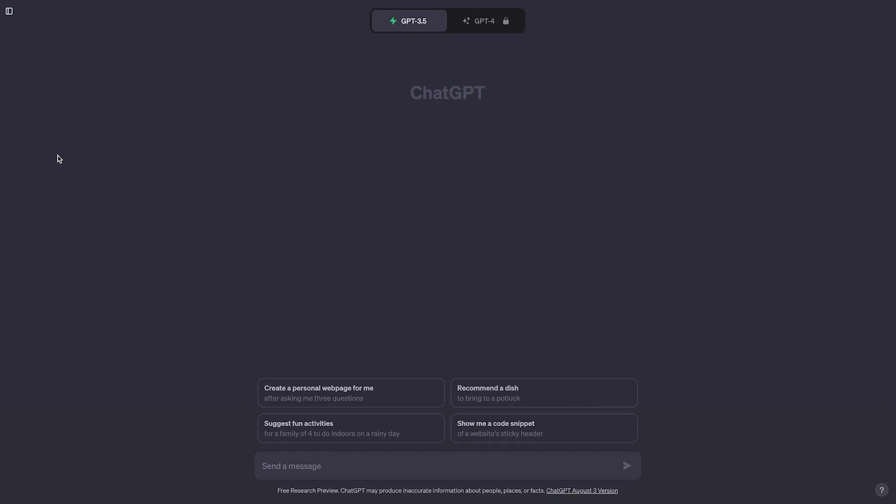
# Step: Ask ChatGPT for a 4-sentence sales pitch on visiting the Maldives and select its opening
pyautogui.write('give me a 4 sentence')
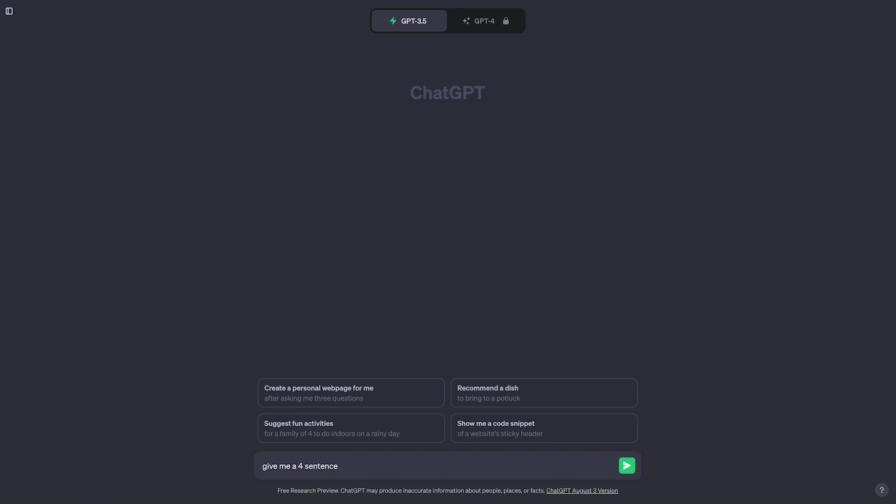
pyautogui.write(' sales pitch on why to go')
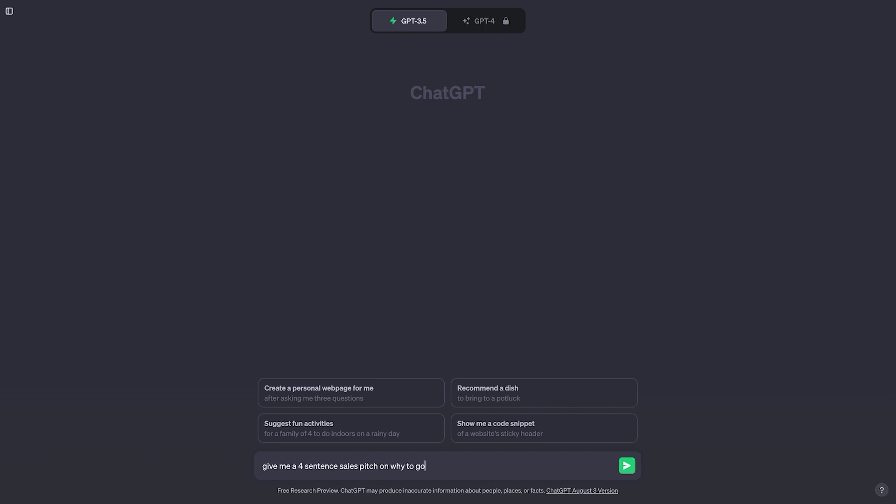
pyautogui.write(' to the maldives')
pyautogui.press('Return')
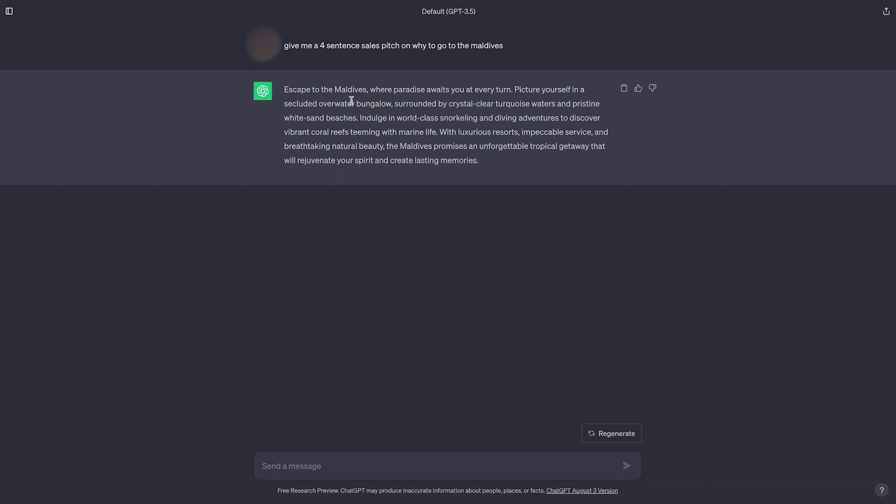
pyautogui.moveTo(283, 89); pyautogui.dragTo(604, 115)
pyautogui.hotkey('ctrl', 'c')
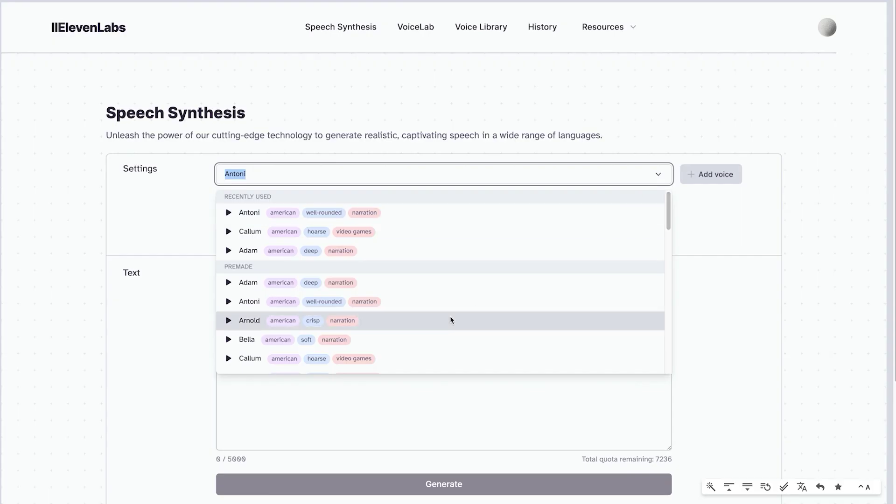
# Step: Compare the Antoni, Adam and Harry voice samples, then choose Harry
pyautogui.scroll(-2, 450, 315)
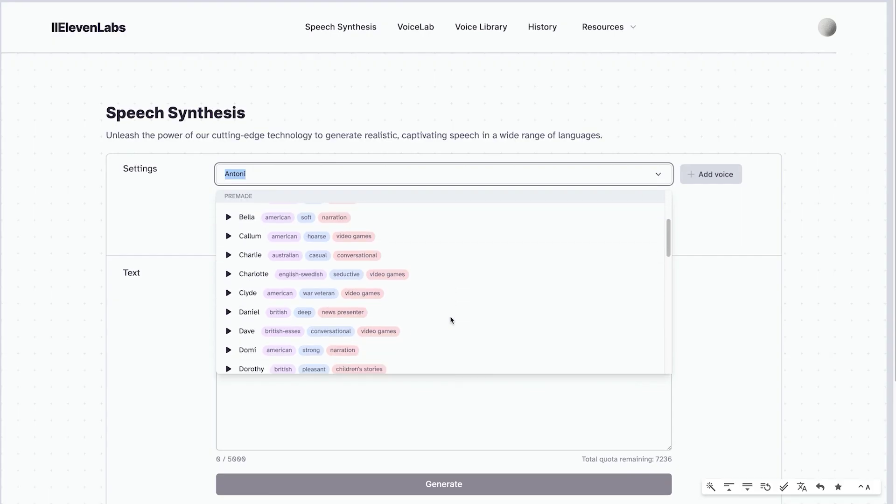
pyautogui.scroll(-3, 450, 315)
pyautogui.scroll(3, 449, 316)
pyautogui.scroll(4, 449, 320)
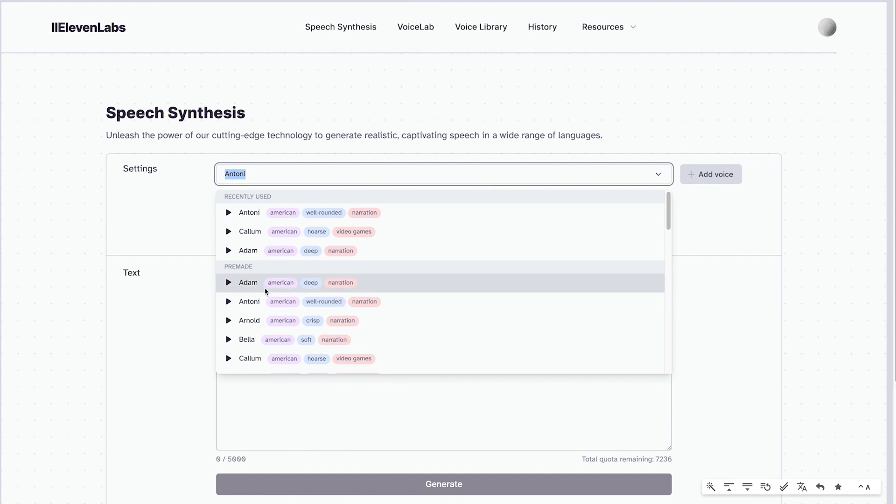
pyautogui.click(229, 283)
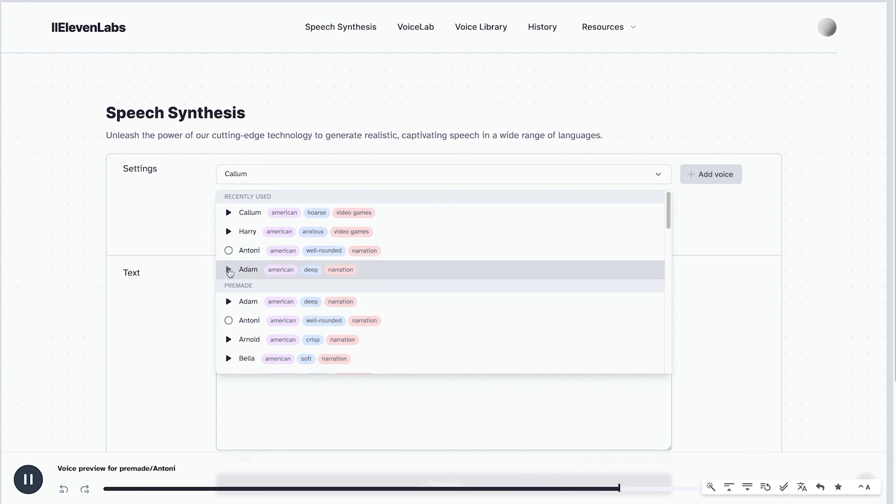
pyautogui.click(229, 269)
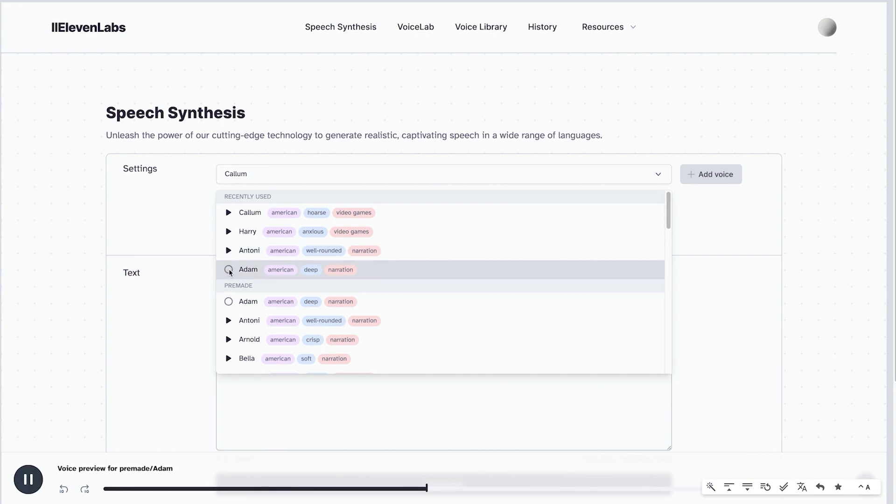
pyautogui.click(228, 232)
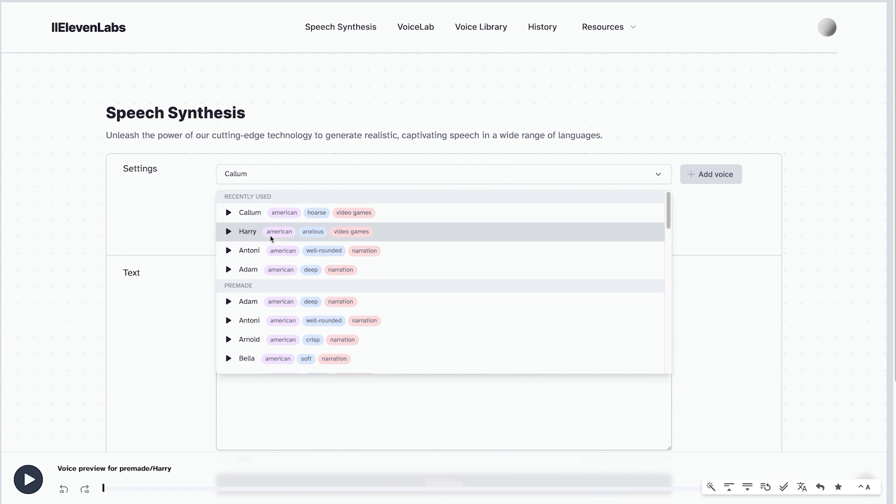
pyautogui.click(246, 234)
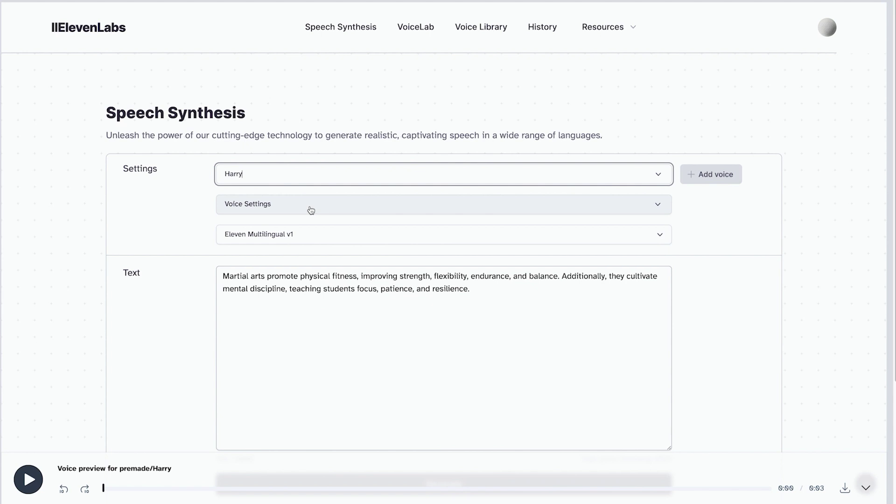
# Step: Lower the voice stability from 50% to 15% in Voice Settings
pyautogui.click(311, 210)
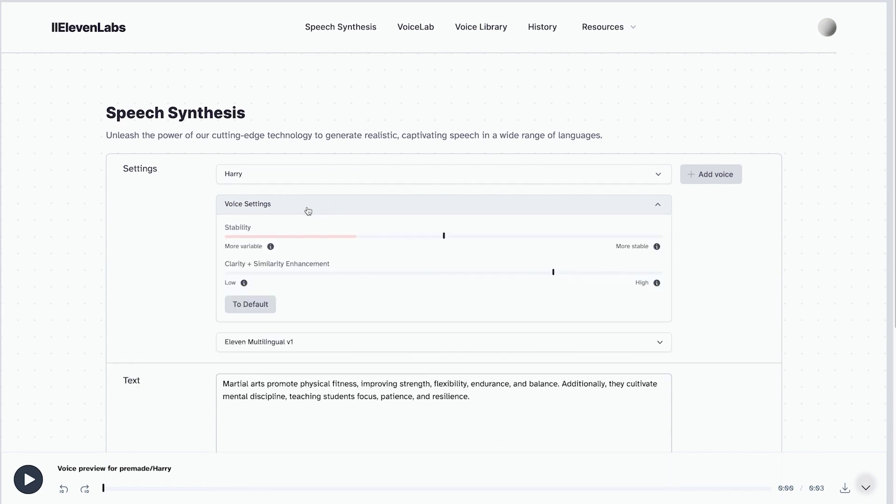
pyautogui.click(440, 237)
pyautogui.moveTo(440, 237); pyautogui.dragTo(290, 234)
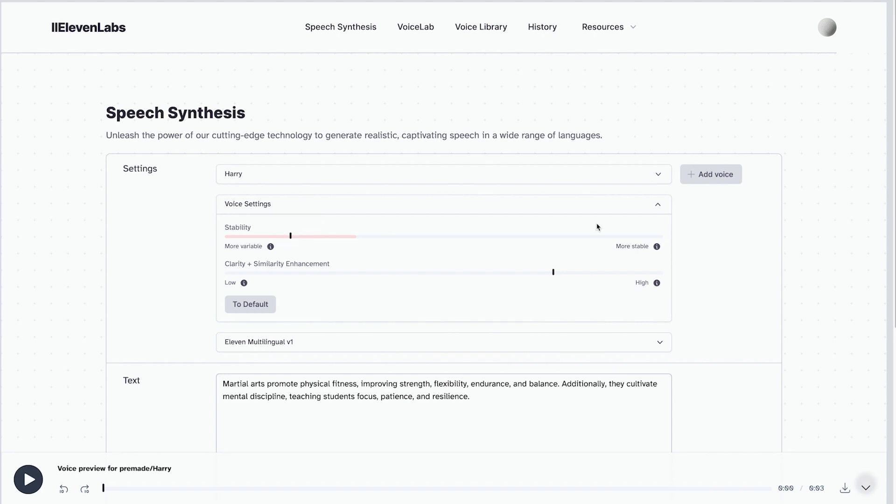
pyautogui.click(657, 206)
# Step: Select Eleven Multilingual v1, paste the Maldives paragraph, and generate the speech
pyautogui.click(606, 234)
pyautogui.click(545, 286)
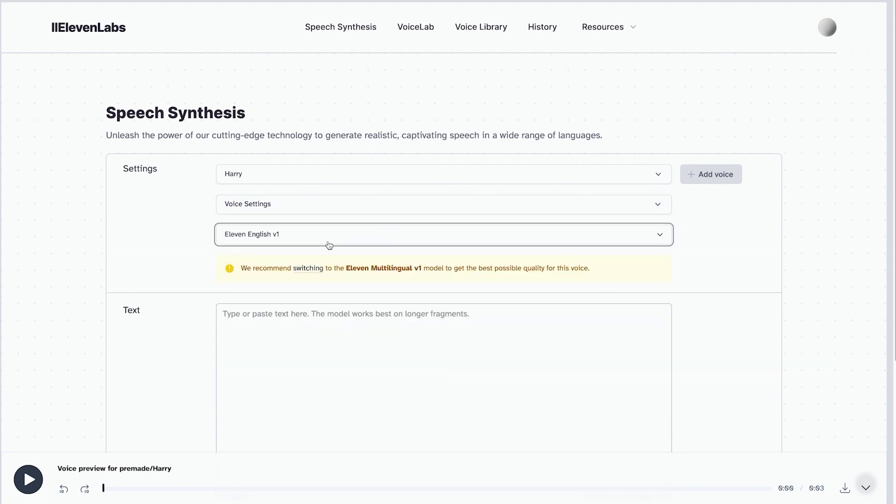
pyautogui.click(368, 234)
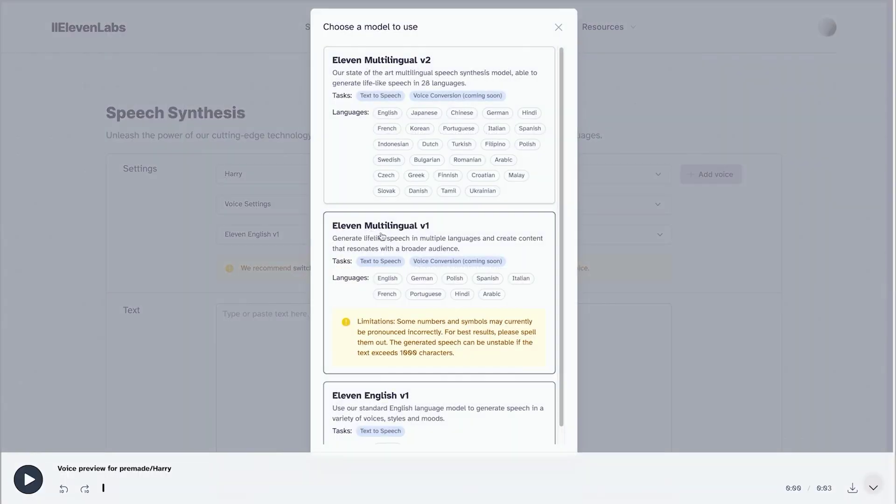
pyautogui.click(478, 268)
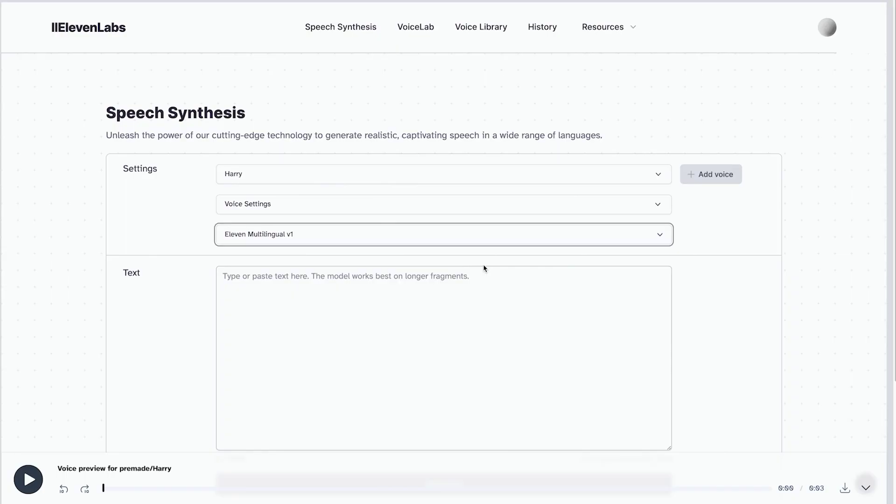
pyautogui.hotkey('ctrl', 'v')
pyautogui.scroll(-3, 743, 291)
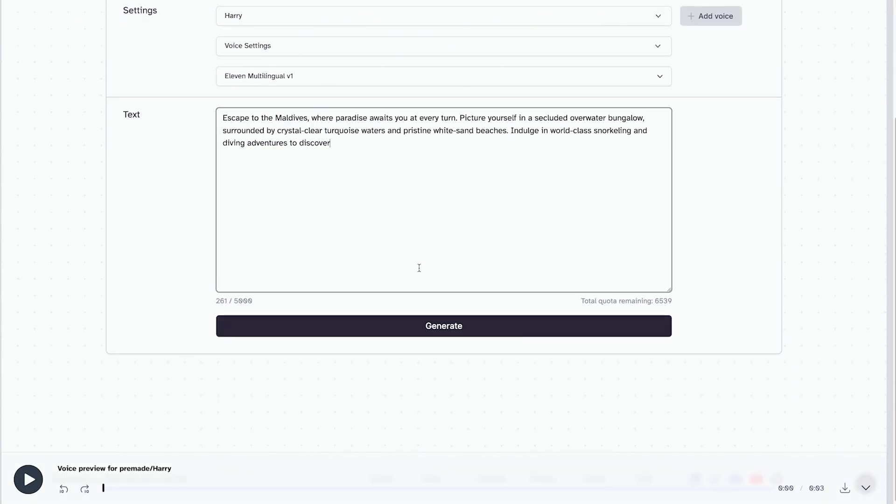
pyautogui.click(498, 330)
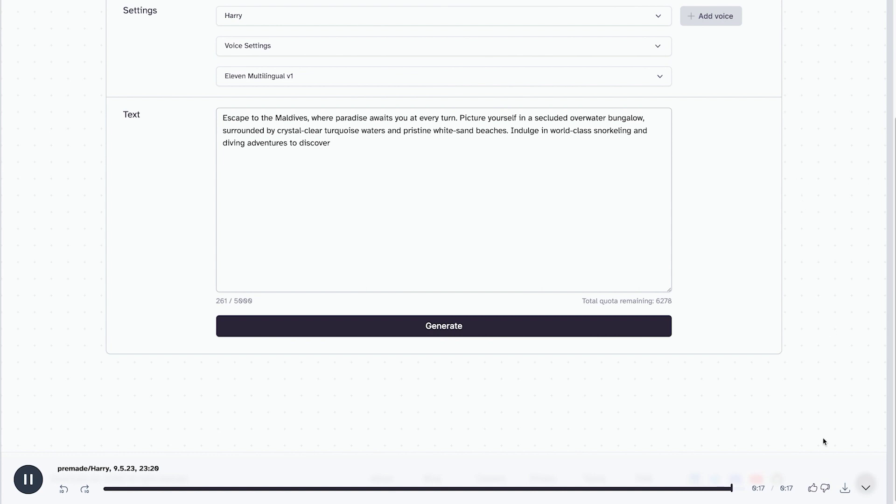
# Step: Download the Harry narration clip and generate a fresh set of four Firefly portraits
pyautogui.click(844, 488)
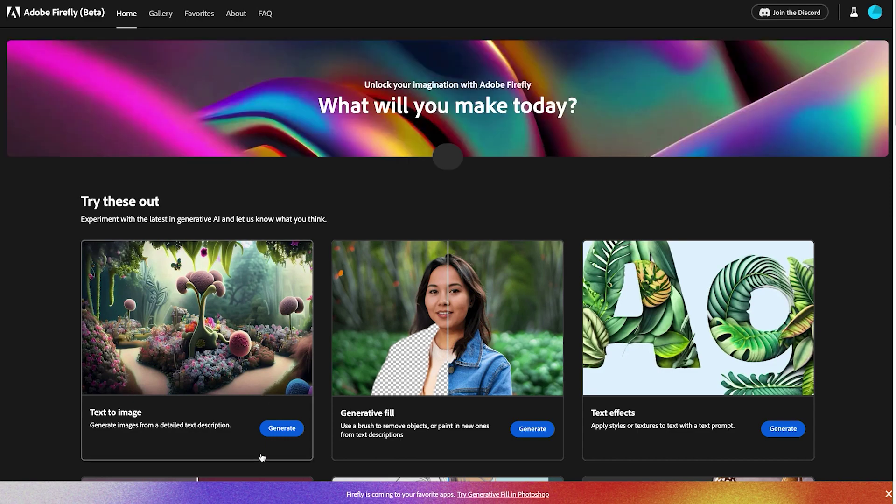
pyautogui.click(281, 428)
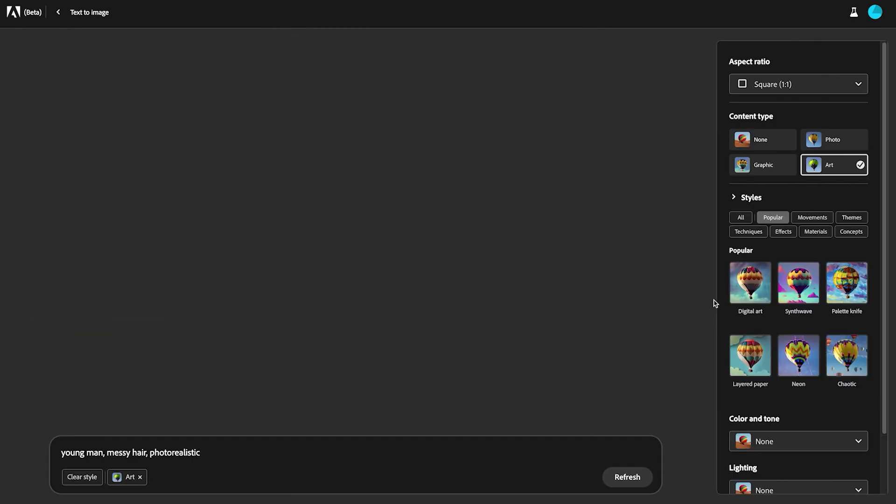
pyautogui.moveTo(503, 289)
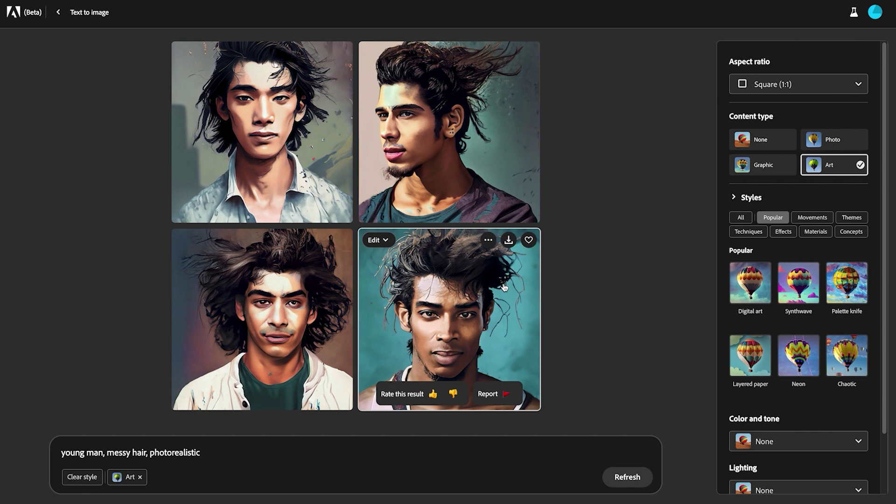
pyautogui.click(631, 478)
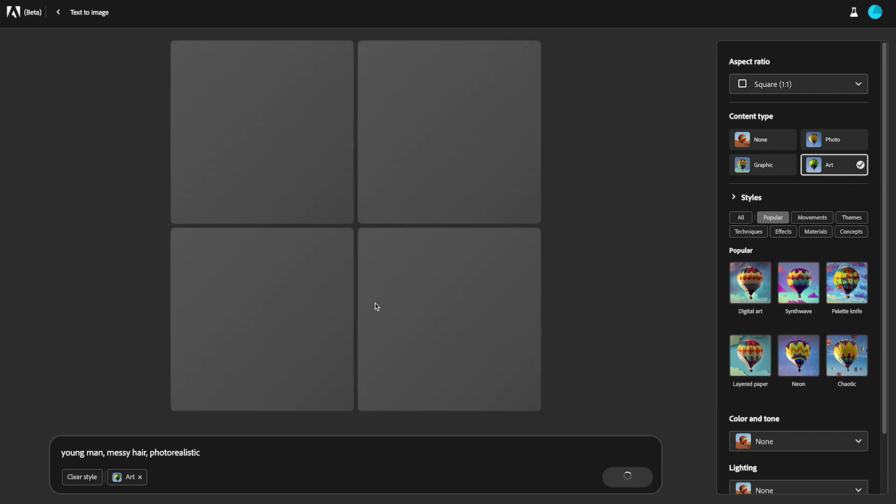
# Step: Switch the content type to Photo and download the top-left portrait
pyautogui.moveTo(509, 244)
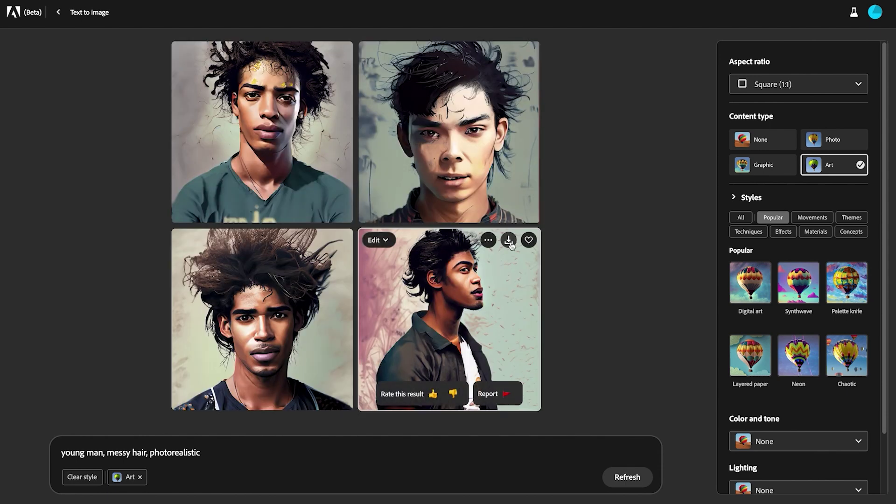
pyautogui.moveTo(269, 176)
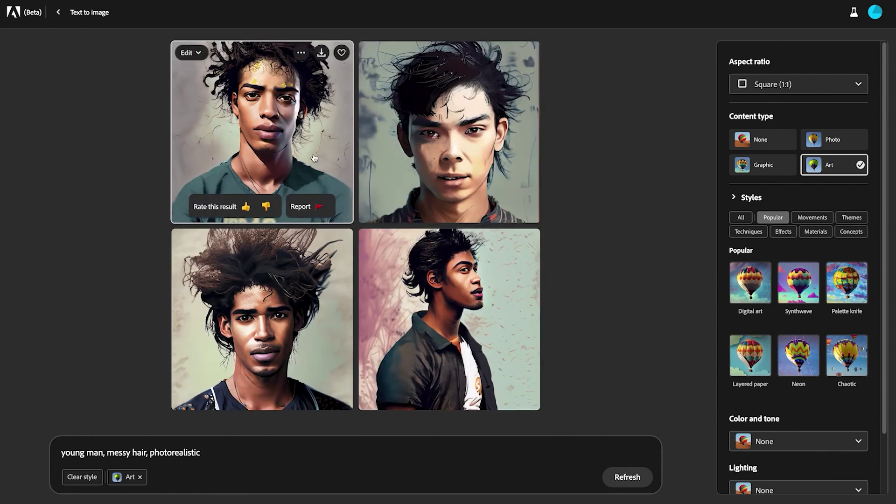
pyautogui.click(839, 143)
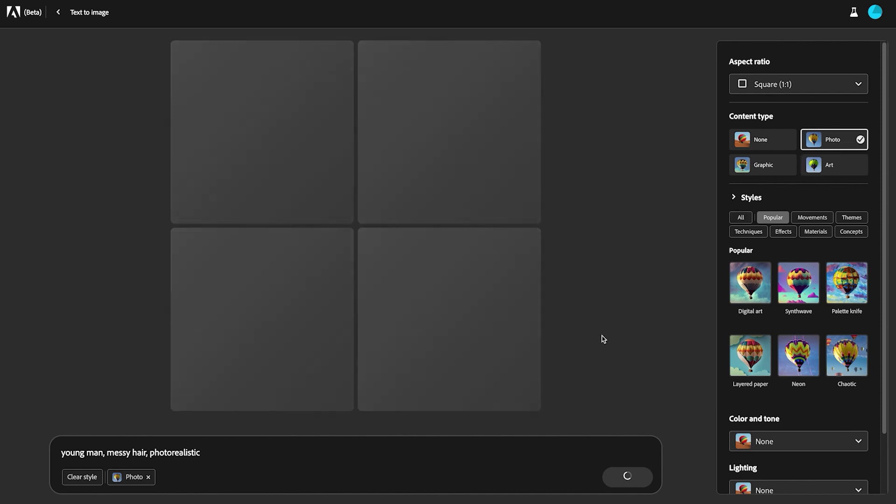
pyautogui.moveTo(312, 98)
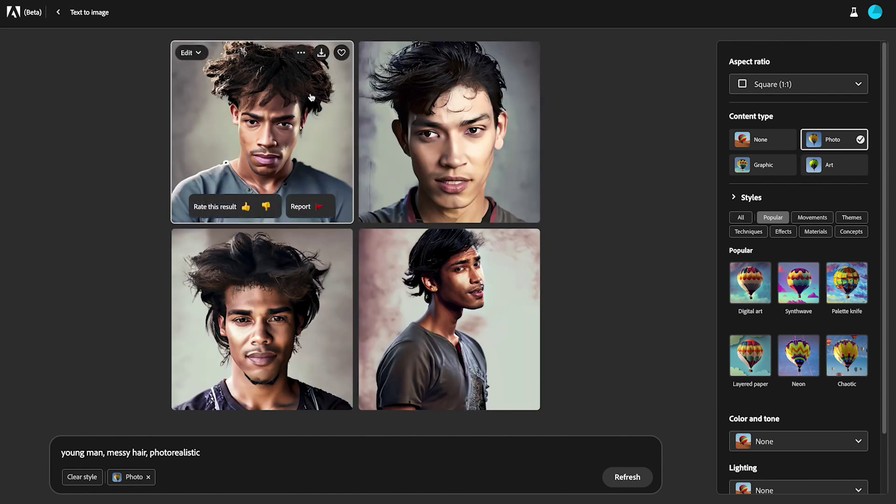
pyautogui.click(321, 54)
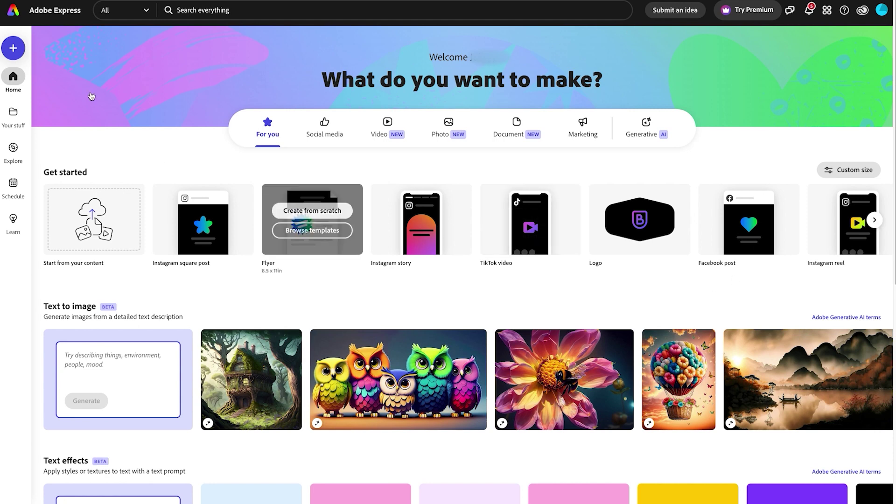
# Step: Upload the Firefly portrait as media and create a new Adobe Express design from it
pyautogui.click(18, 50)
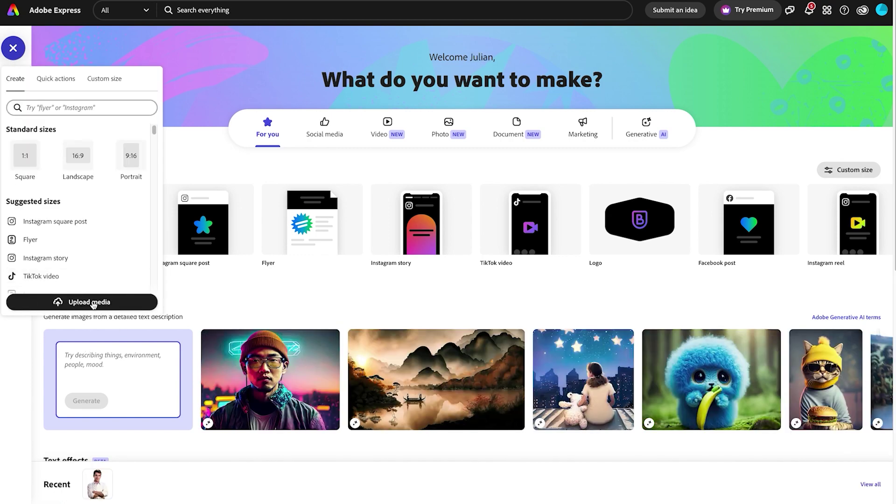
pyautogui.click(93, 302)
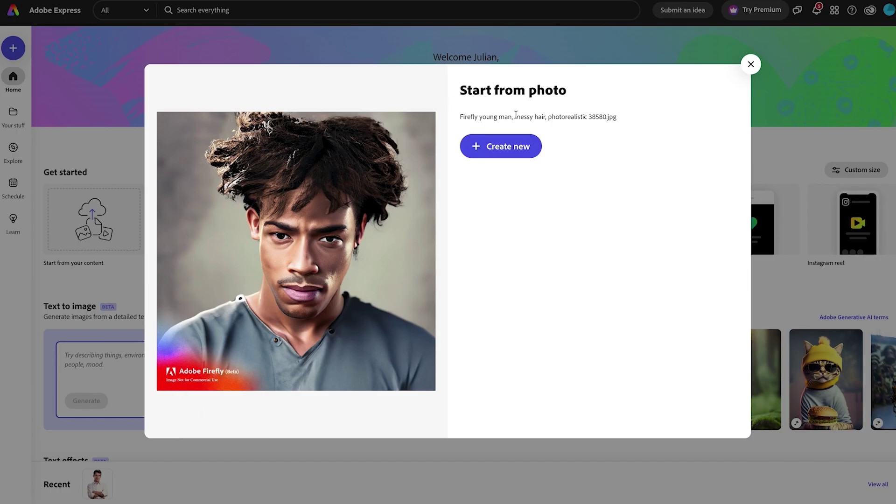
pyautogui.moveTo(470, 117); pyautogui.dragTo(625, 120)
pyautogui.click(625, 120)
pyautogui.click(509, 154)
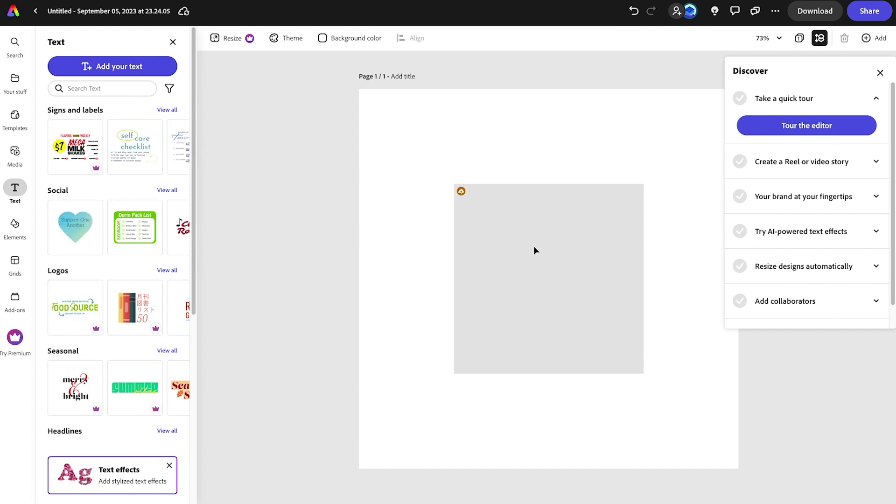
# Step: Stretch the portrait to fill the page and remove its background
pyautogui.click(533, 245)
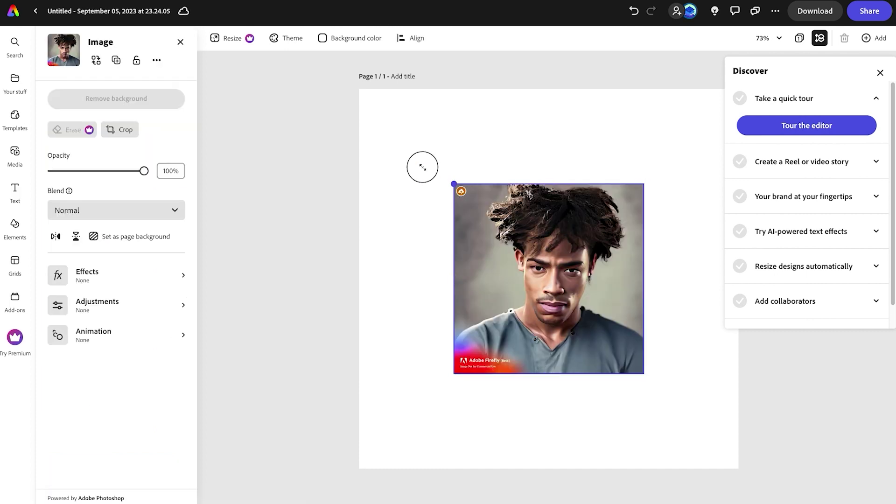
pyautogui.moveTo(454, 185)
pyautogui.mouseDown()
pyautogui.moveTo(362, 128)
pyautogui.moveTo(343, 106)
pyautogui.mouseUp()
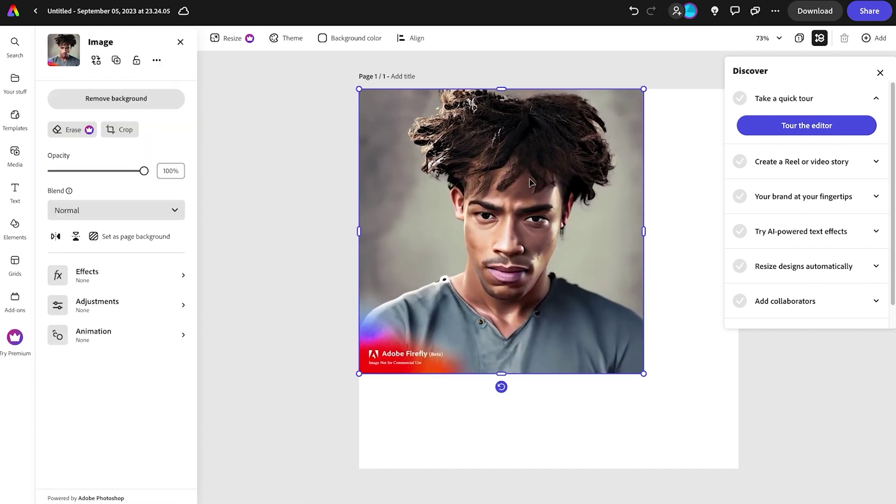
pyautogui.moveTo(643, 372); pyautogui.dragTo(743, 472)
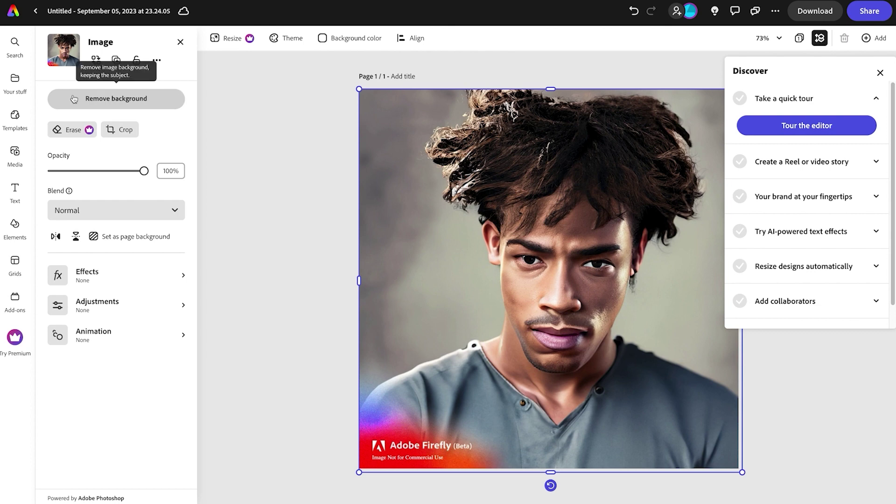
pyautogui.click(148, 100)
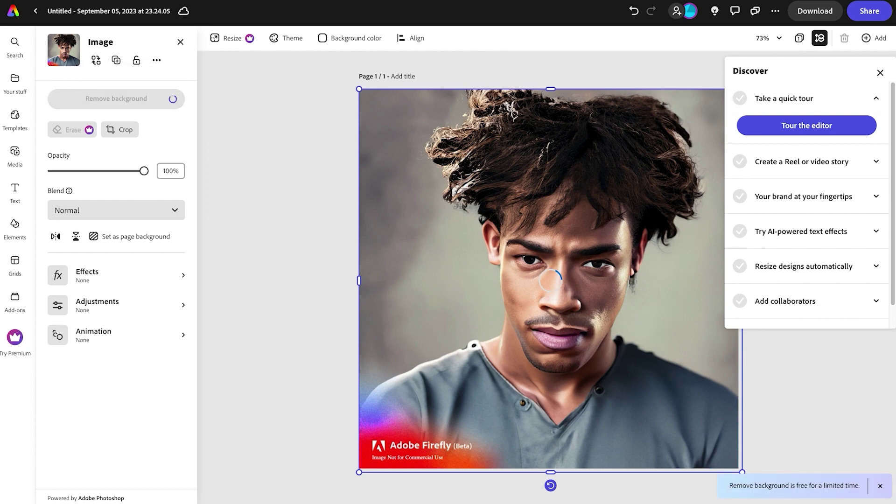
pyautogui.click(880, 73)
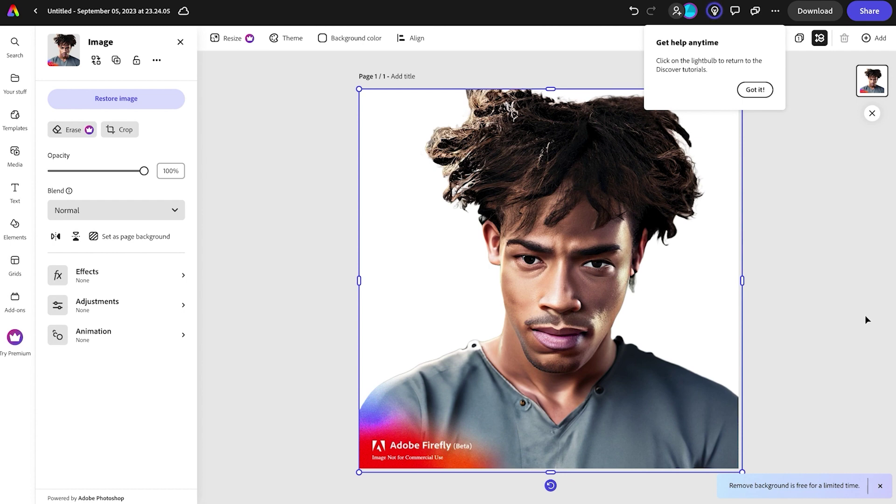
# Step: Download the finished design as a PNG
pyautogui.press('t')
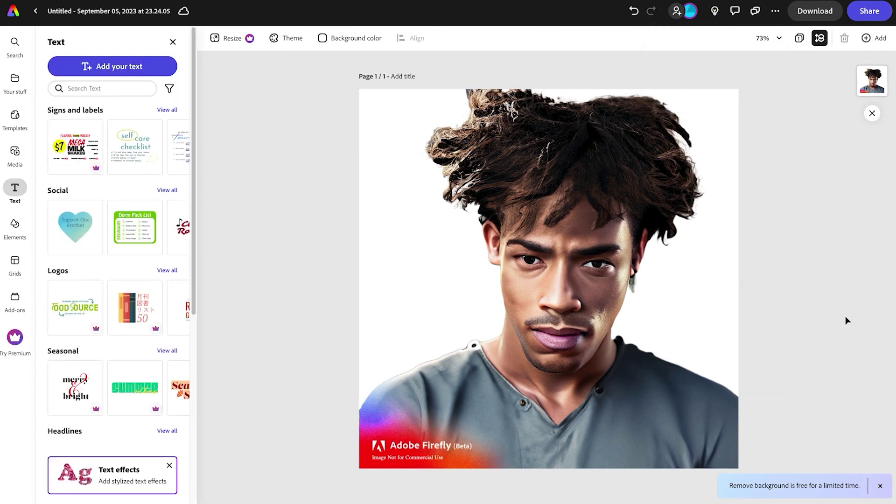
pyautogui.click(825, 14)
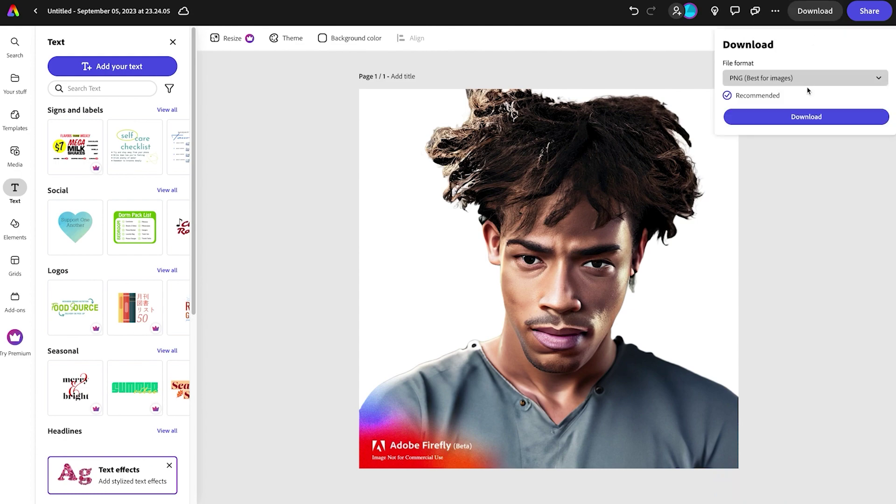
pyautogui.click(819, 121)
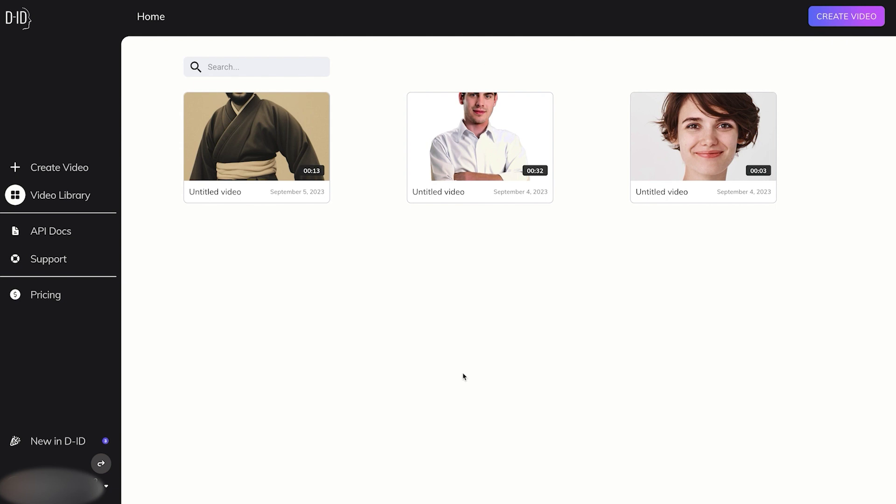
# Step: Start a new video of the Firefly face and upload the narration audio file as its voice
pyautogui.click(65, 174)
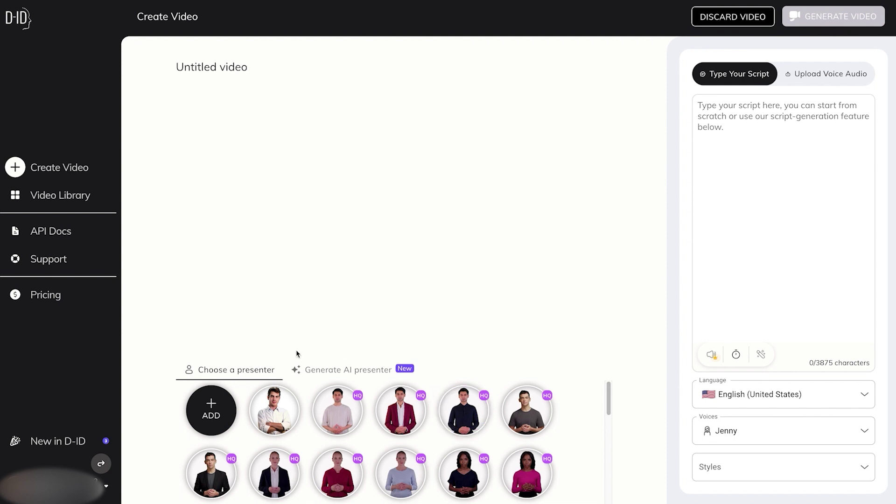
pyautogui.moveTo(206, 409)
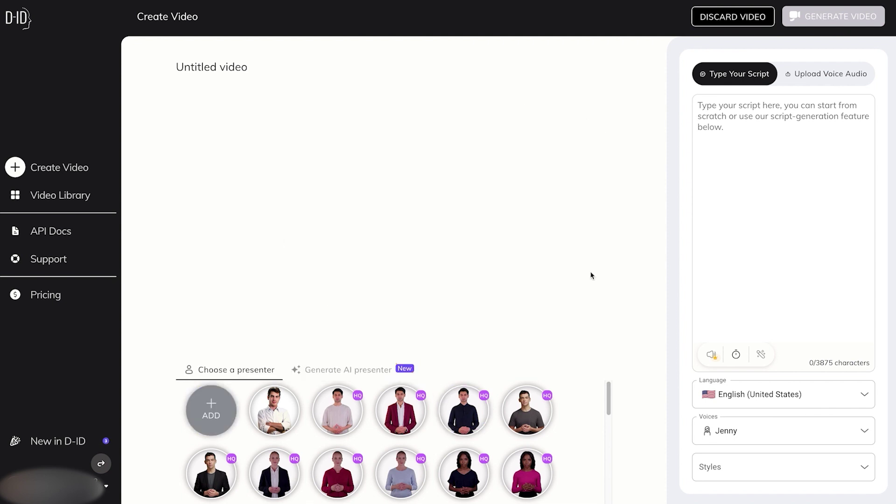
pyautogui.click(827, 85)
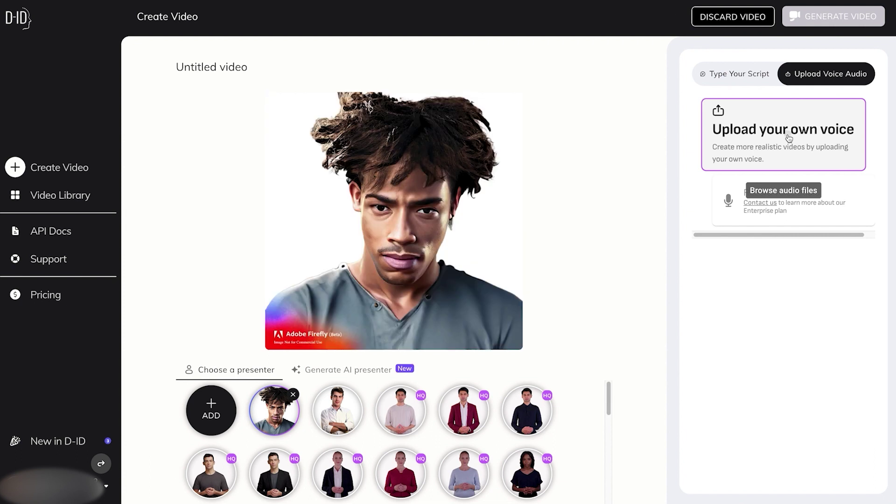
pyautogui.click(789, 138)
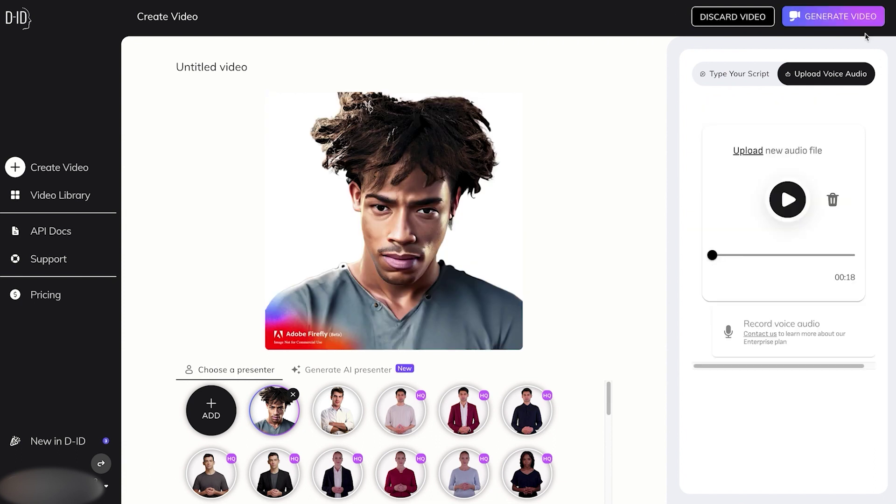
# Step: Generate the 17-second talking-avatar video and confirm in the dialog
pyautogui.click(835, 17)
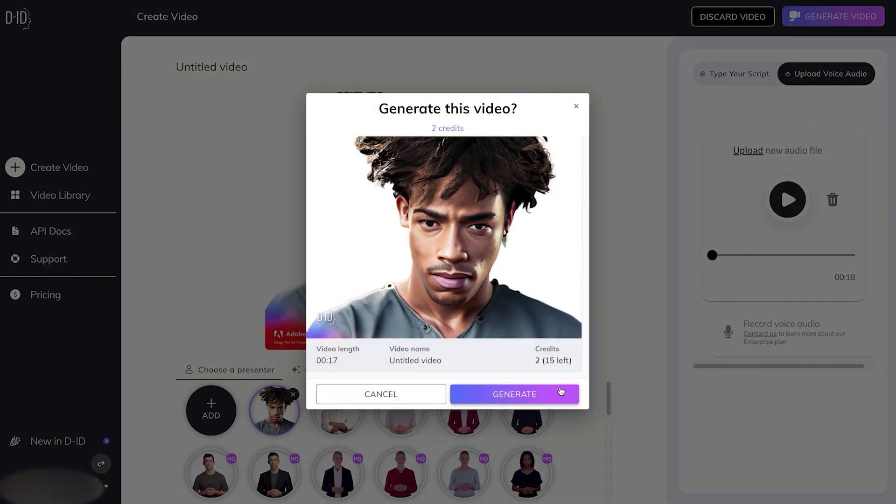
pyautogui.click(354, 360)
pyautogui.click(533, 395)
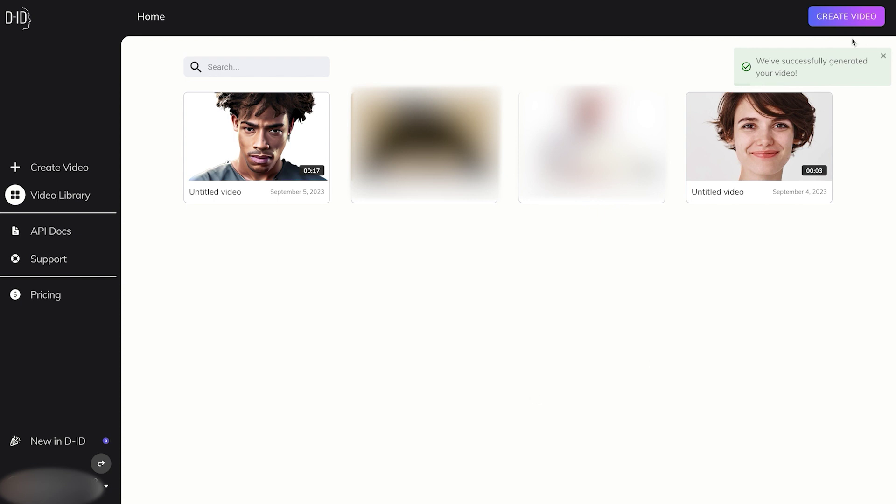
# Step: Play the 17-second Firefly-face video and scrub it back to 0:04
pyautogui.moveTo(205, 122)
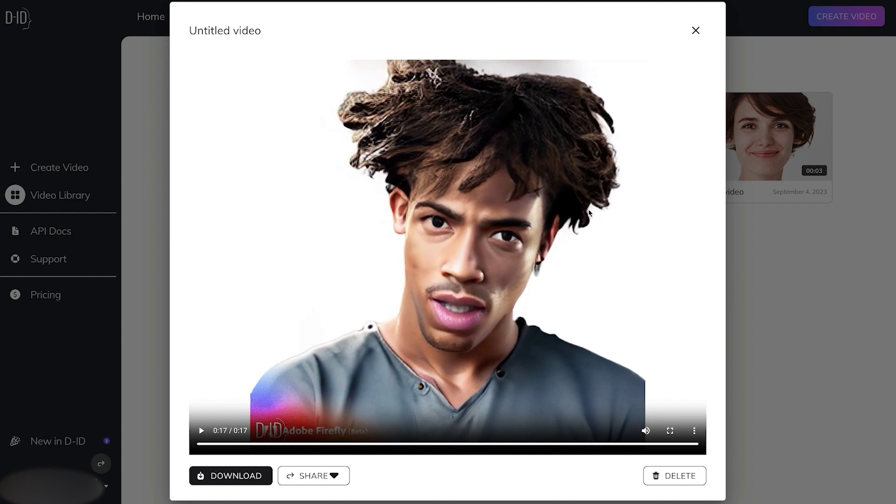
pyautogui.moveTo(272, 449); pyautogui.dragTo(336, 443)
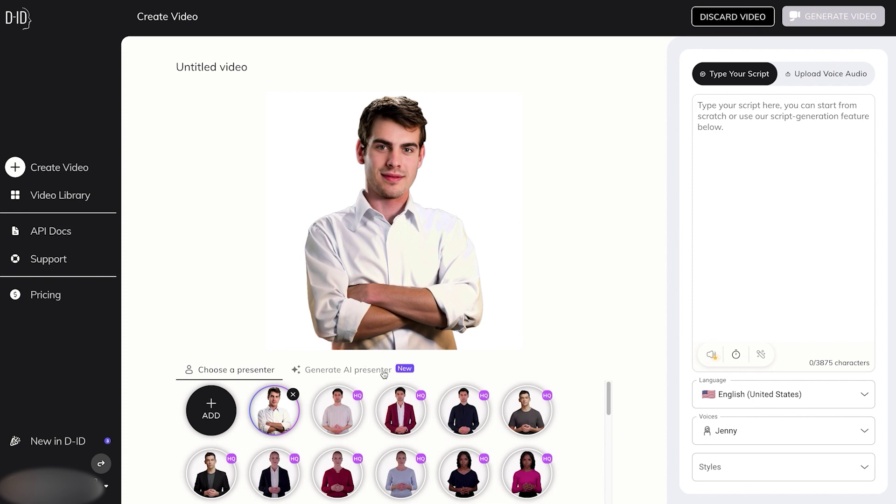
# Step: Generate AI presenters from 'smiling samurai with short hair' and add the second portrait to the gallery
pyautogui.click(383, 372)
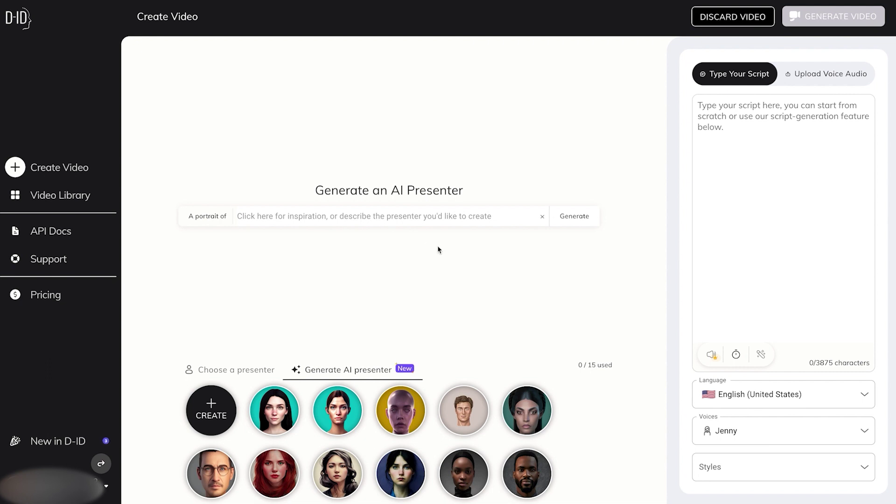
pyautogui.click(444, 216)
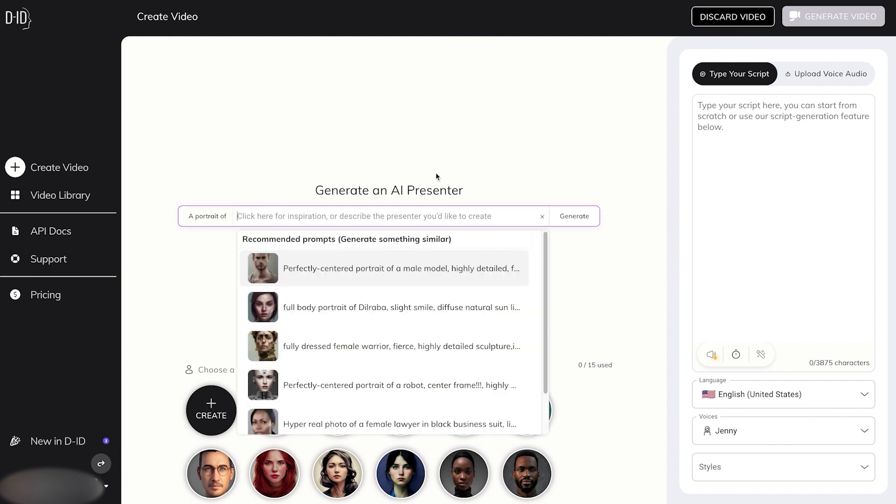
pyautogui.write('smiling sa')
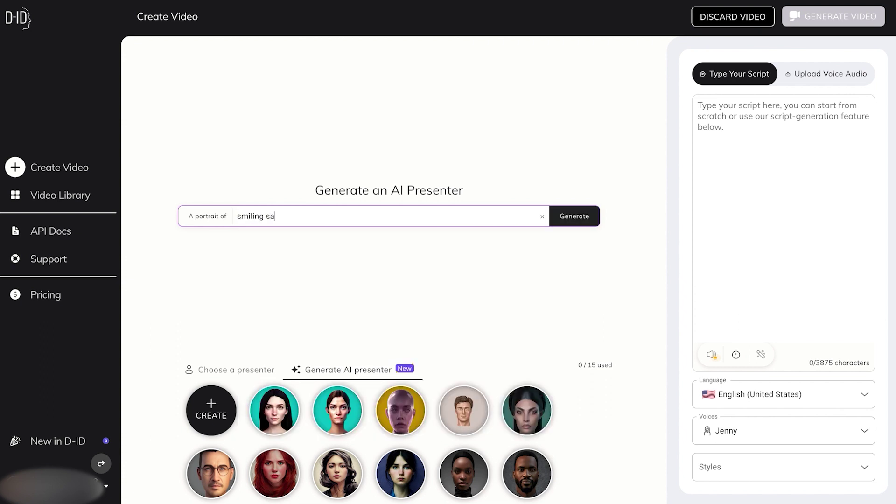
pyautogui.write('murai with short hair')
pyautogui.press('Return')
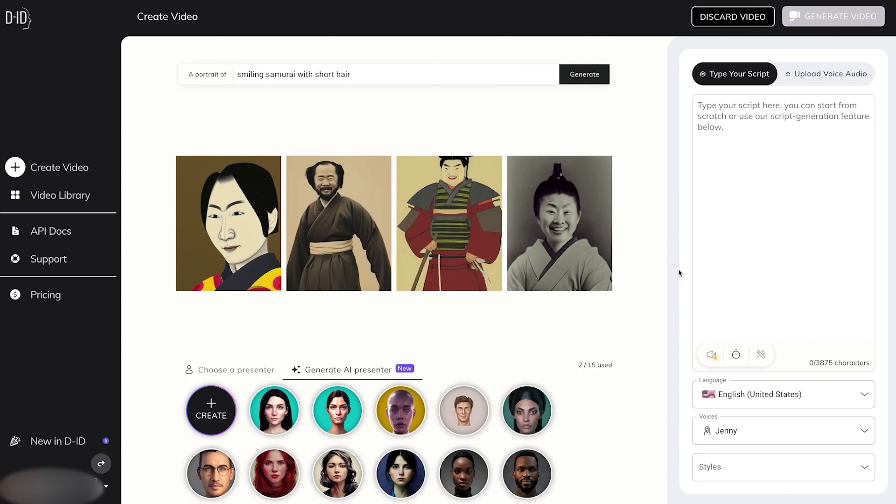
pyautogui.moveTo(340, 213)
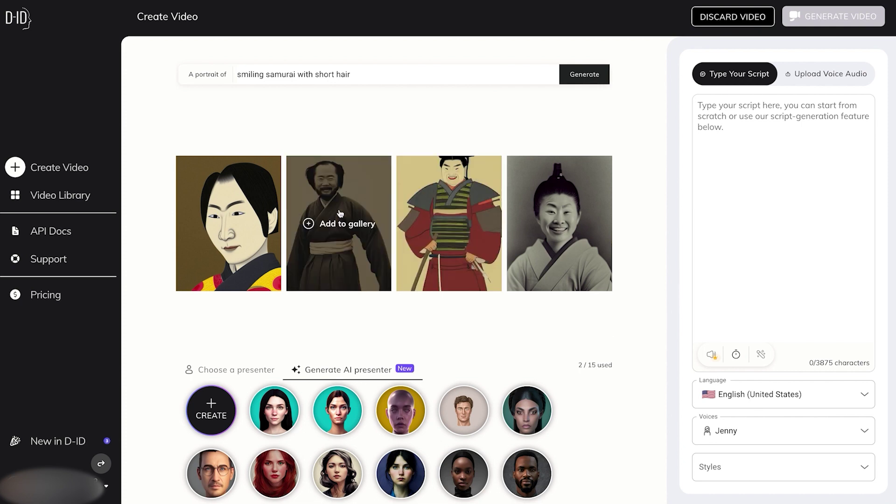
pyautogui.click(341, 215)
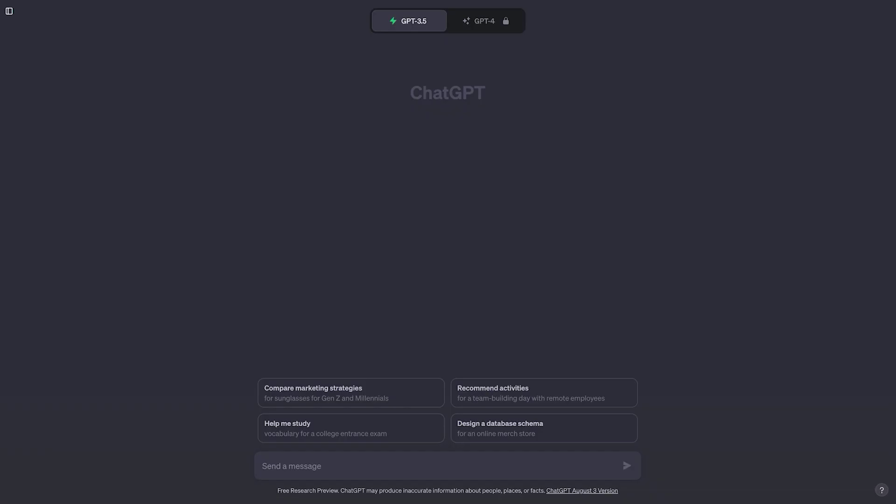
# Step: Ask ChatGPT for a 3-sentence pitch on the trade of the samurai
pyautogui.click(318, 468)
pyautogui.write('give me a 3 sentence pitch ')
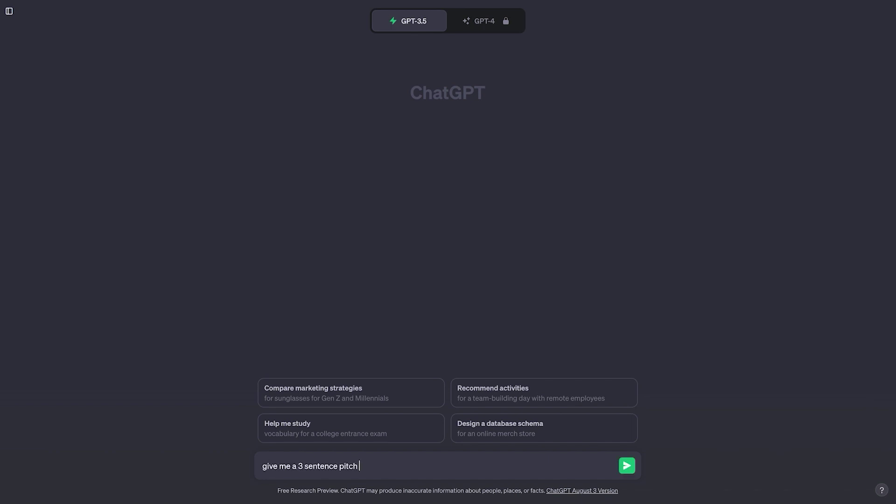
pyautogui.write('on the trade of the samurai')
pyautogui.press('Return')
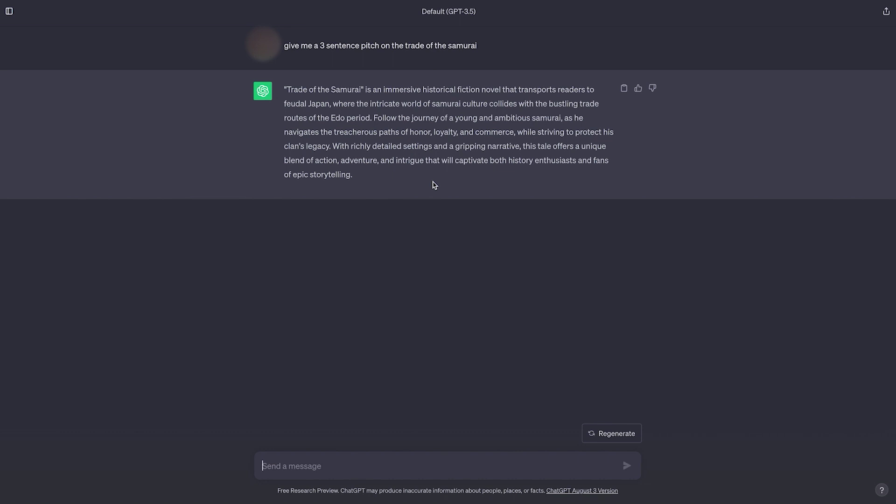
# Step: Ask for 2 reasons to learn martial arts and select the physical-fitness passage in point 2
pyautogui.write('give me 2 reasons to learn martial arts')
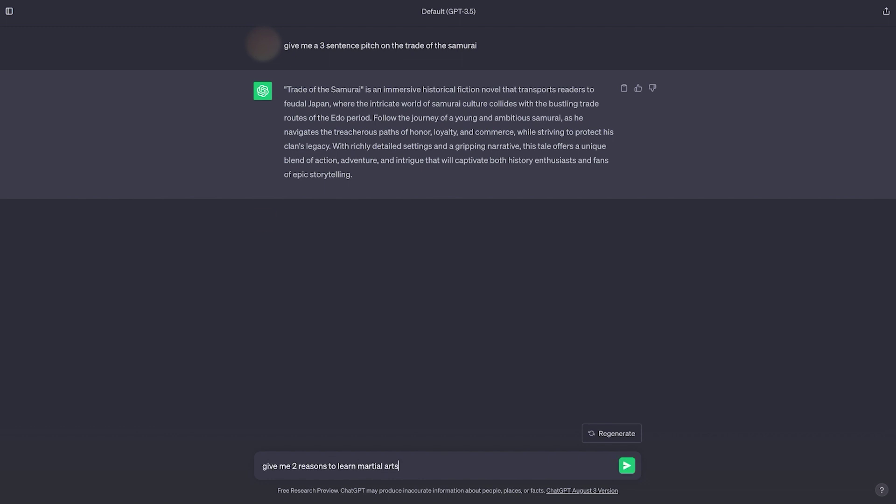
pyautogui.press('Return')
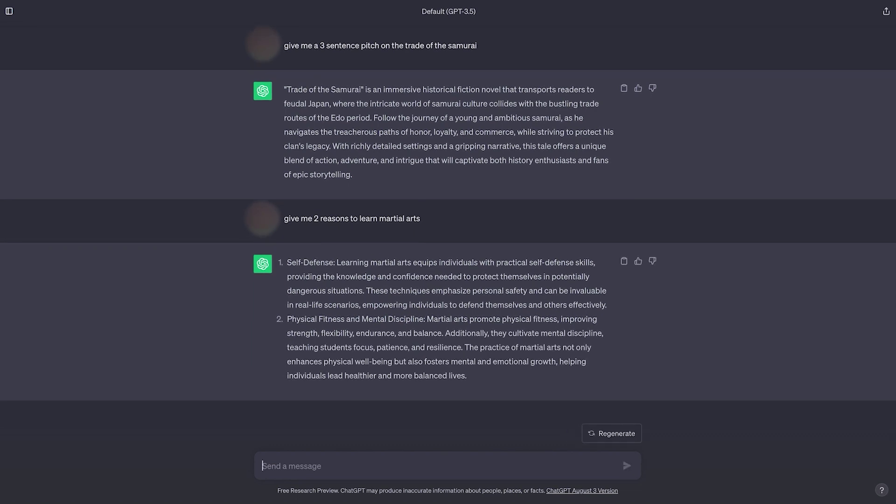
pyautogui.click(427, 317)
pyautogui.moveTo(427, 318); pyautogui.dragTo(462, 345)
pyautogui.hotkey('ctrl', 'c')
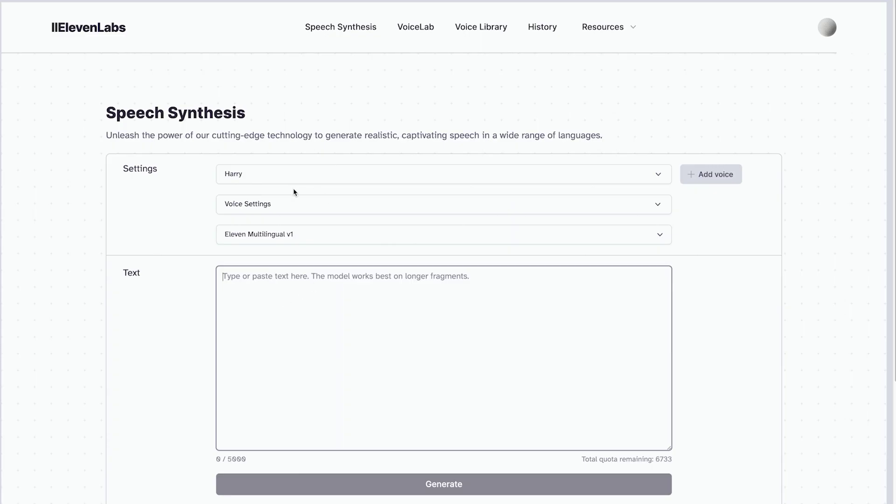
# Step: Paste the martial-arts paragraph, choose the Callum voice, and generate the 0:13 speech clip
pyautogui.click(287, 322)
pyautogui.hotkey('ctrl', 'v')
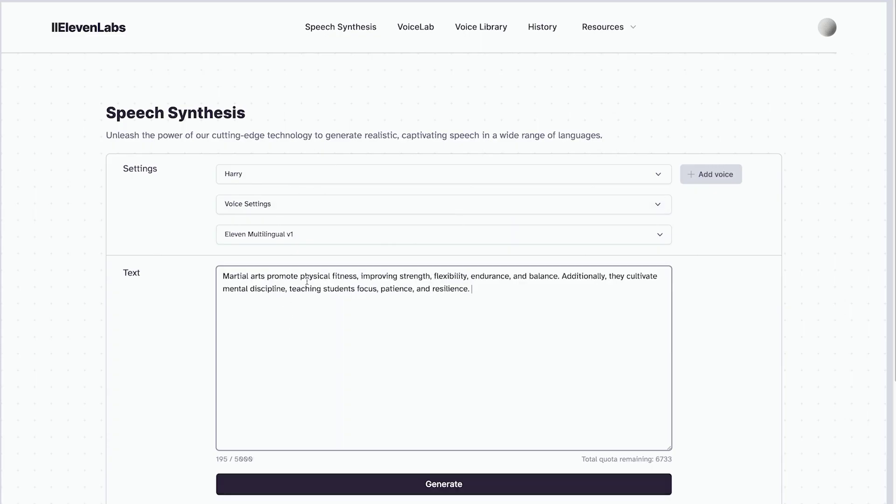
pyautogui.click(309, 175)
pyautogui.click(229, 250)
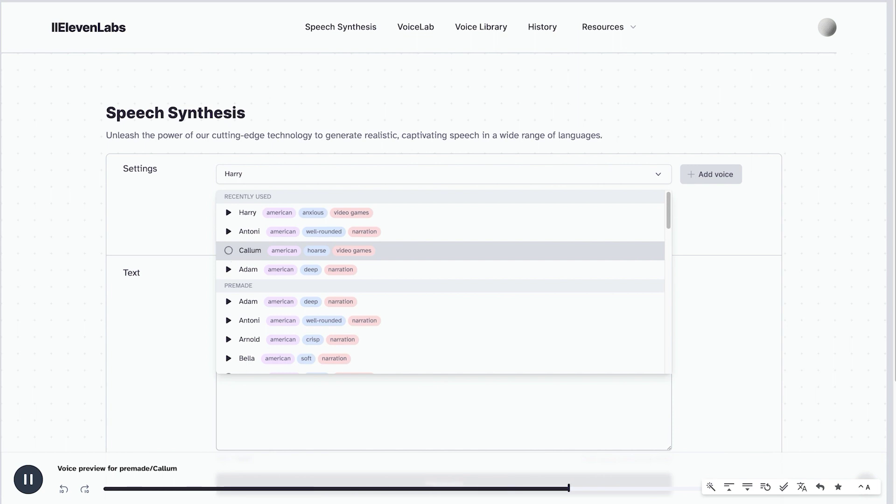
pyautogui.click(251, 250)
pyautogui.scroll(-2, 380, 364)
pyautogui.hotkey('ctrl', 'Return')
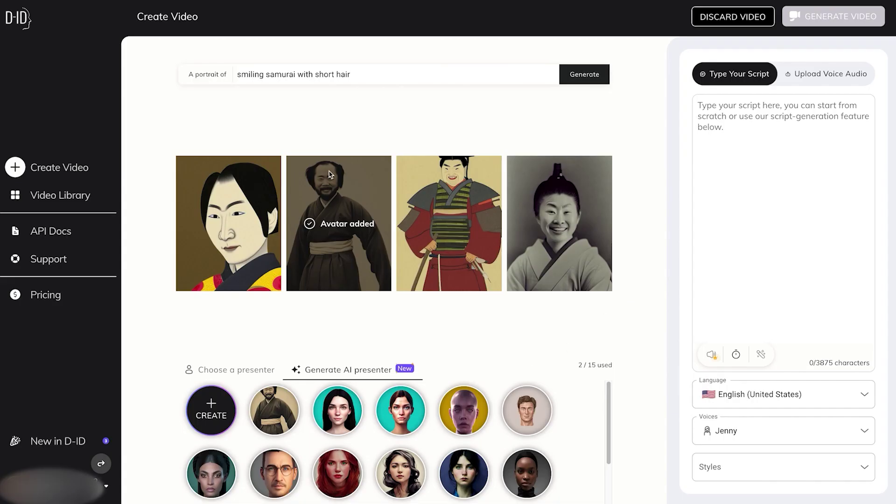
# Step: Upload the ElevenLabs audio, select the samurai avatar, and generate the 13-second video
pyautogui.click(828, 74)
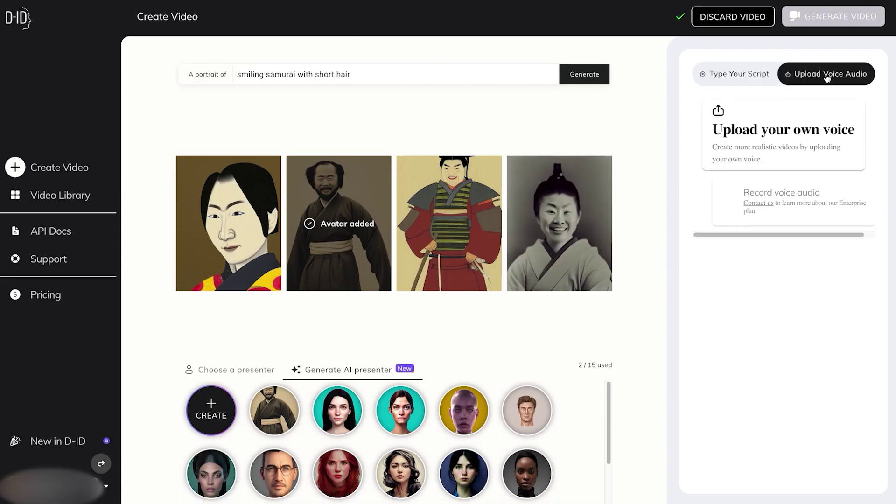
pyautogui.click(777, 143)
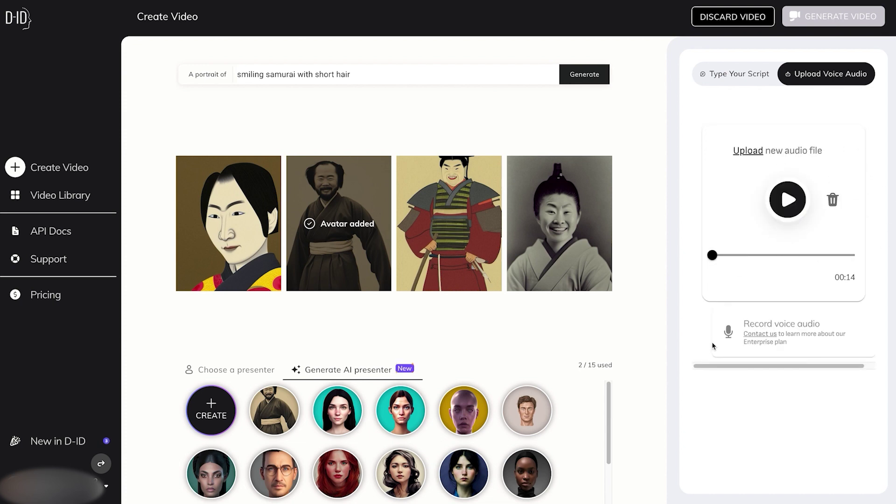
pyautogui.click(286, 428)
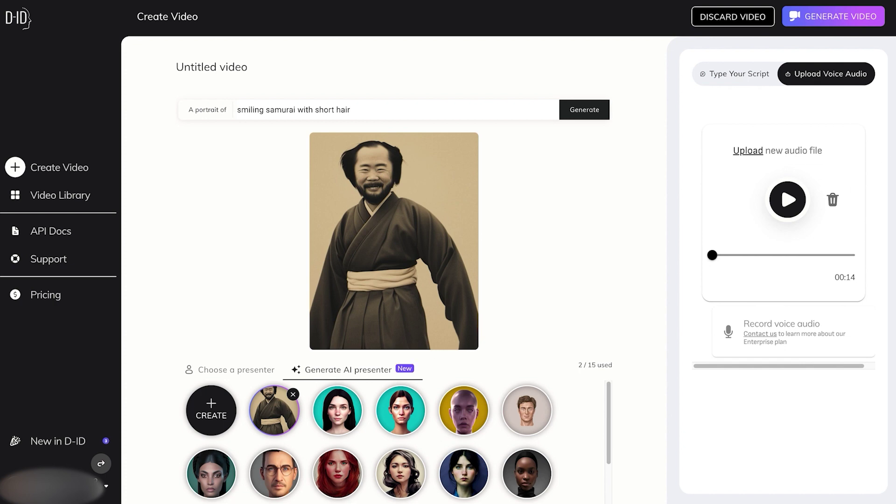
pyautogui.click(838, 18)
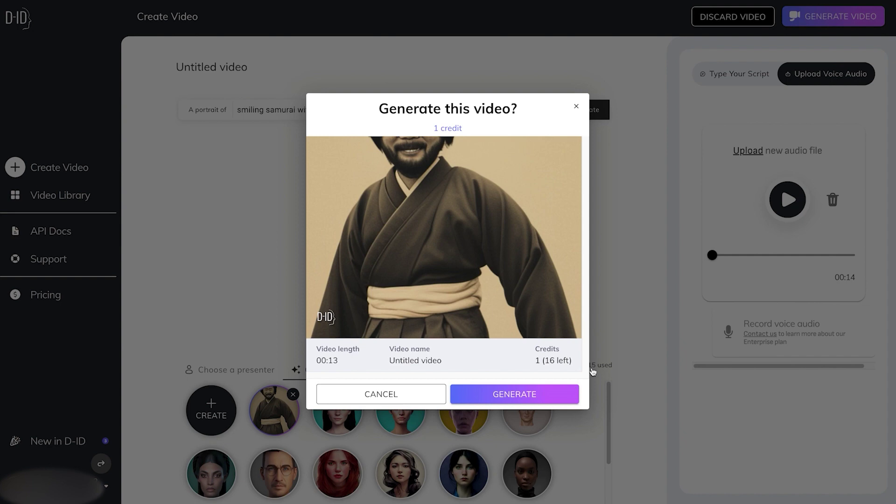
pyautogui.click(503, 395)
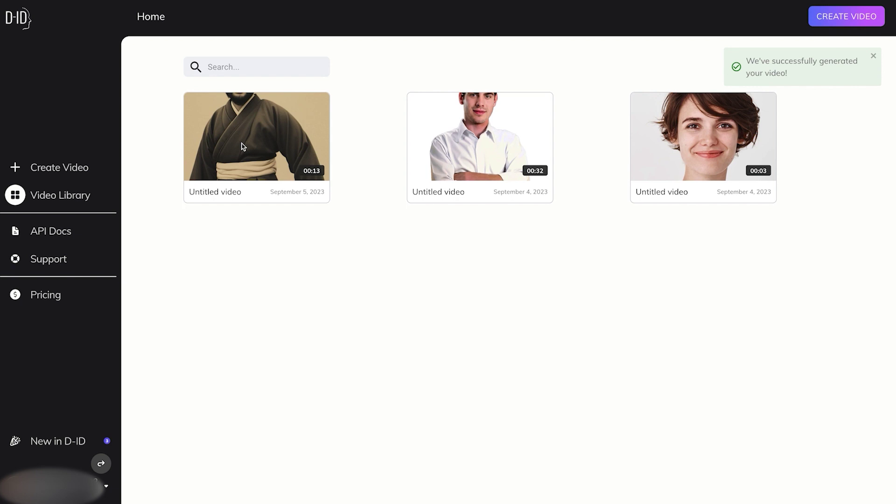
# Step: Play the finished samurai video from its library card
pyautogui.moveTo(242, 146)
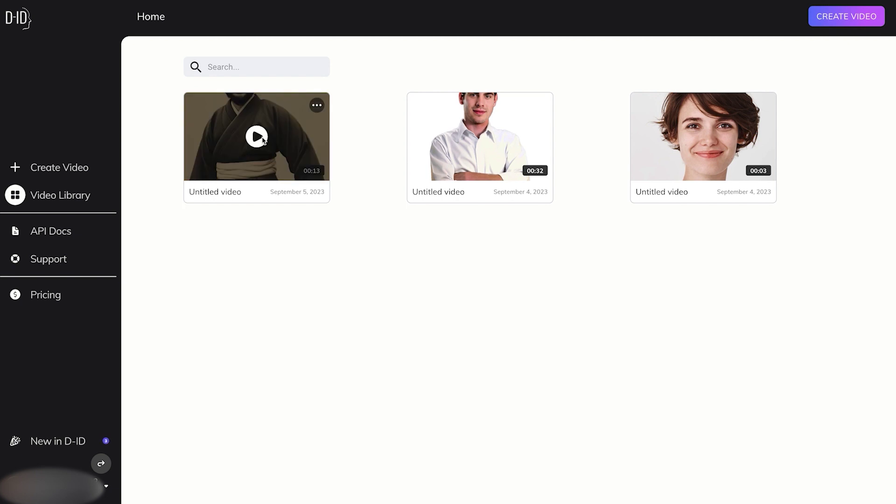
pyautogui.click(257, 137)
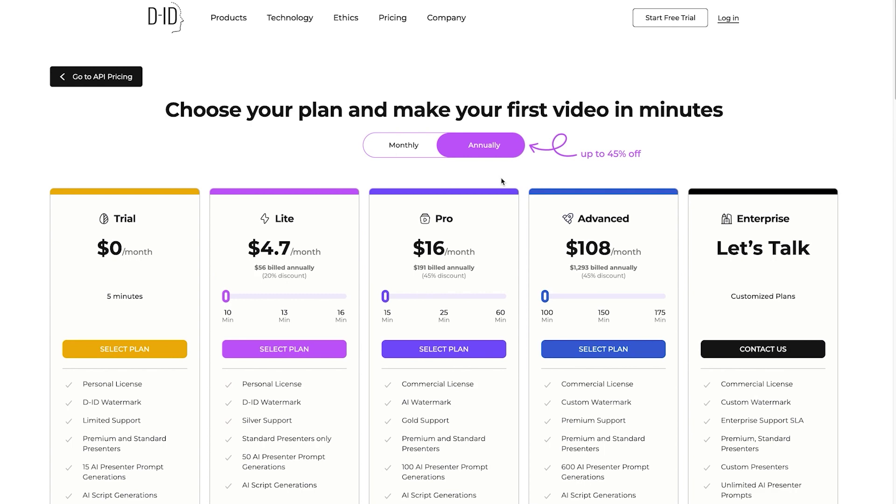
pyautogui.scroll(-1, 501, 181)
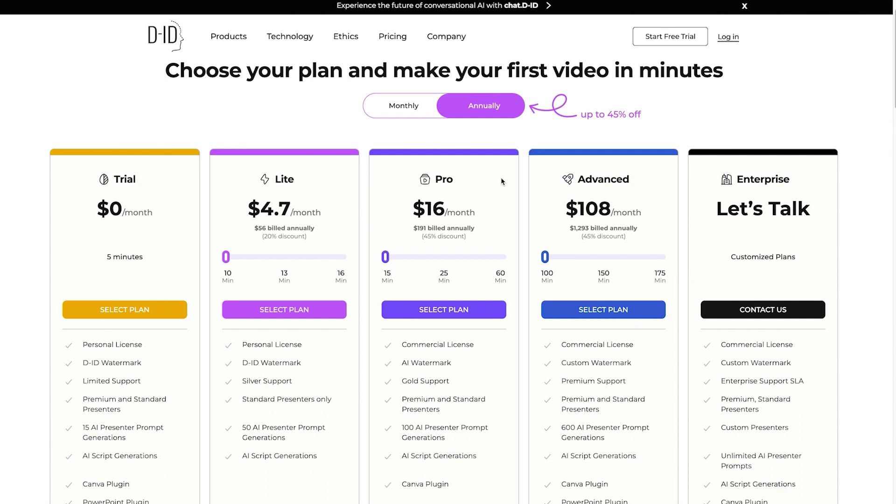
pyautogui.scroll(1, 501, 181)
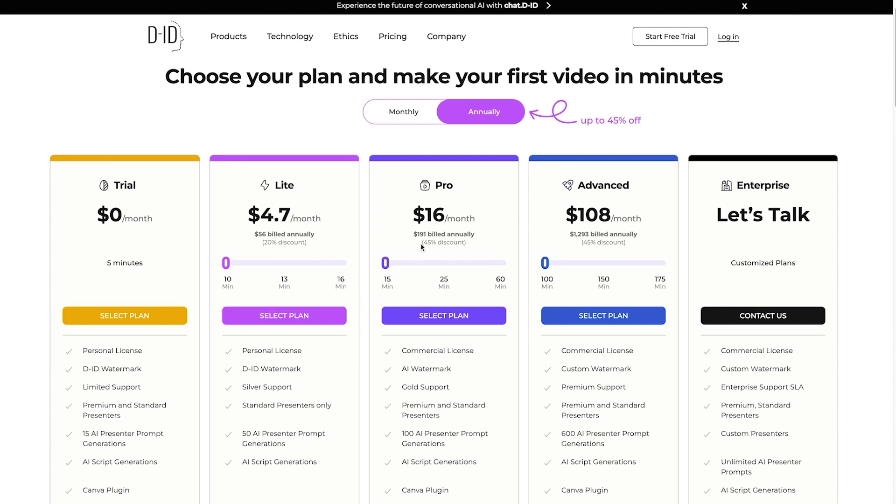